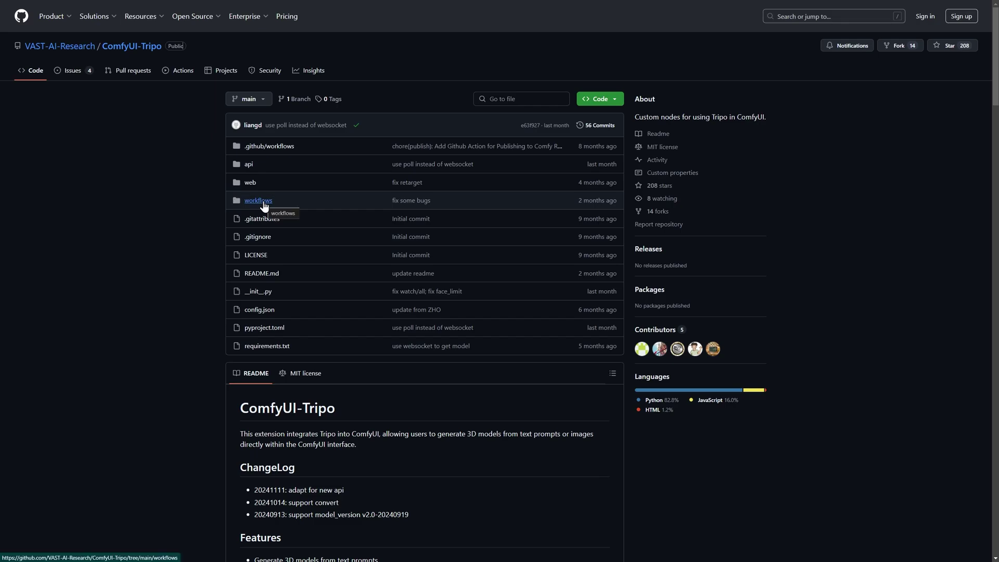
Step: Open the Quick Start page of Tripo's API documentation from the API key link in the ComfyUI-Tripo README
scroll(292, 225, "down", 9)
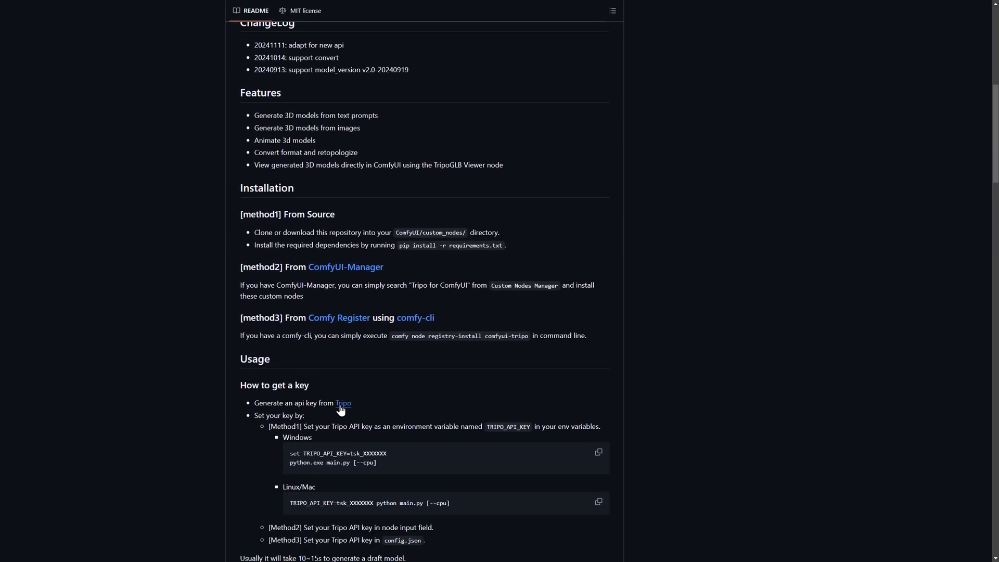
left_click(343, 404)
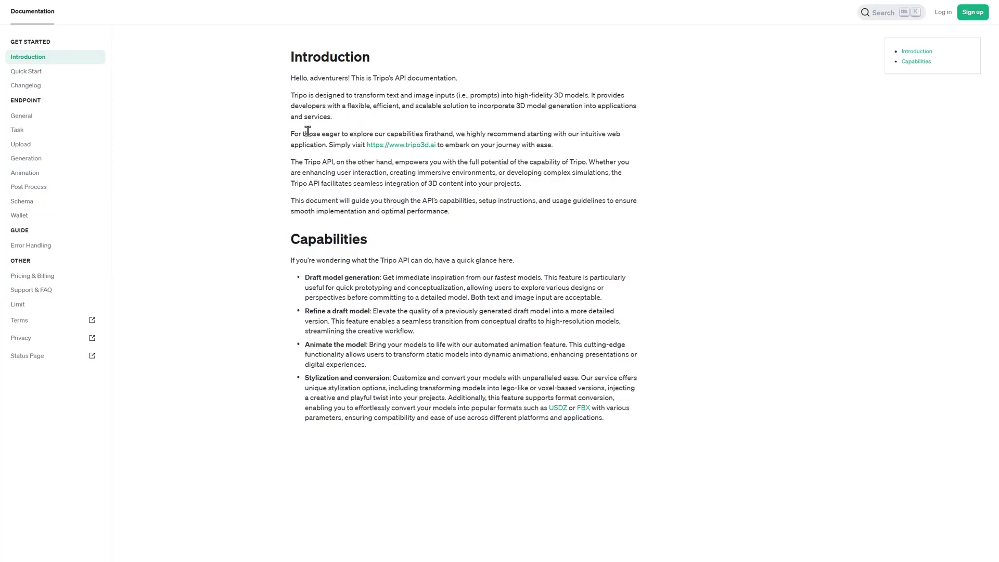
left_click(33, 76)
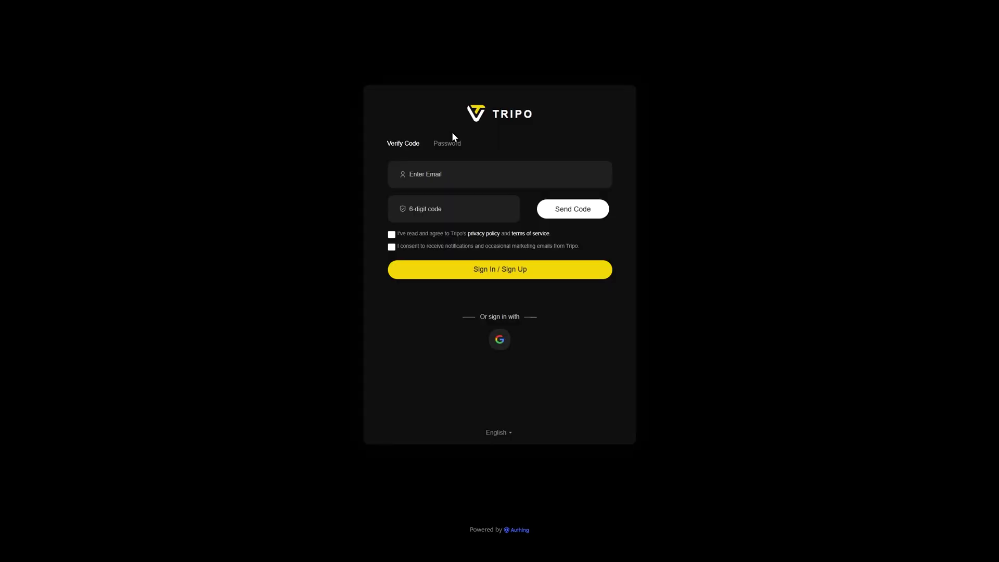
Step: Sign in to Tripo with a Google account and open the API keys page
left_click(503, 344)
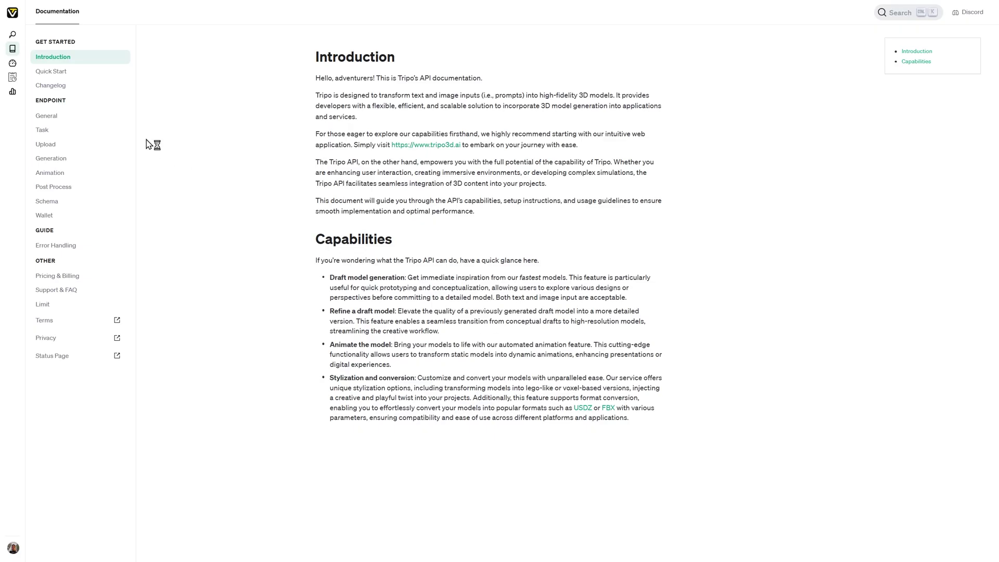
left_click(50, 73)
left_click(510, 79)
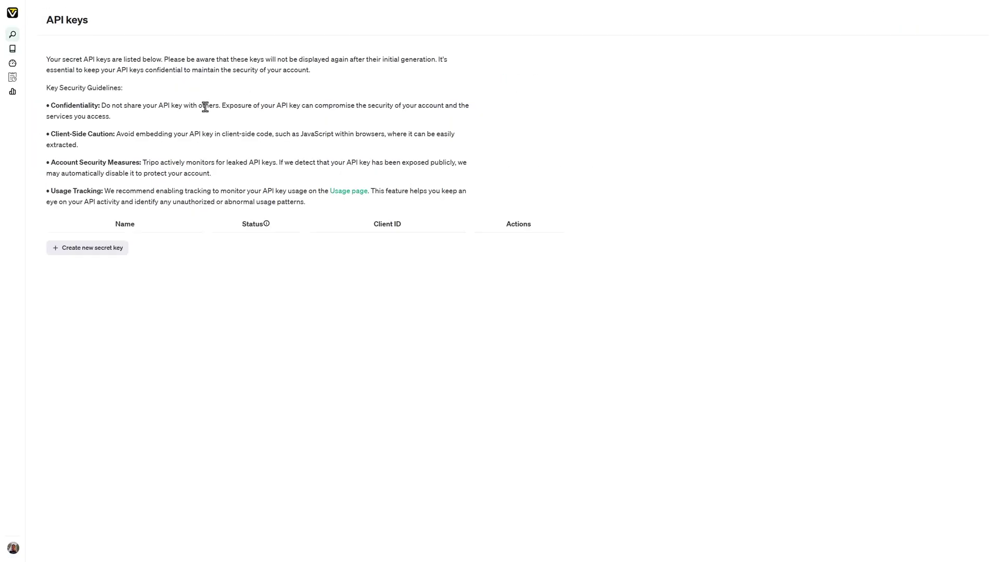
Step: Create a new Tripo secret key named ComfyUI and copy its secret
left_click(75, 249)
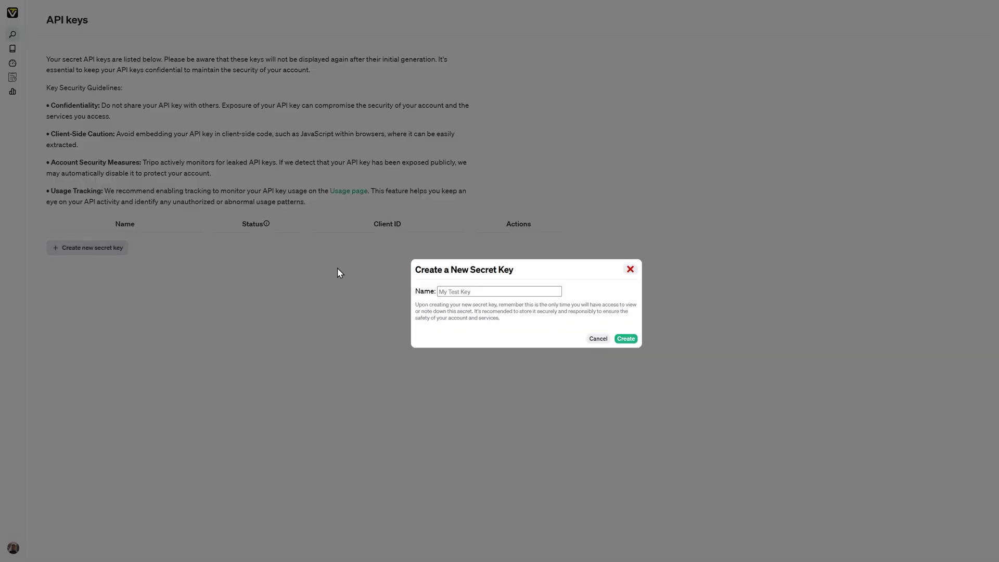
left_click(457, 291)
type("ComfyUI")
left_click(625, 339)
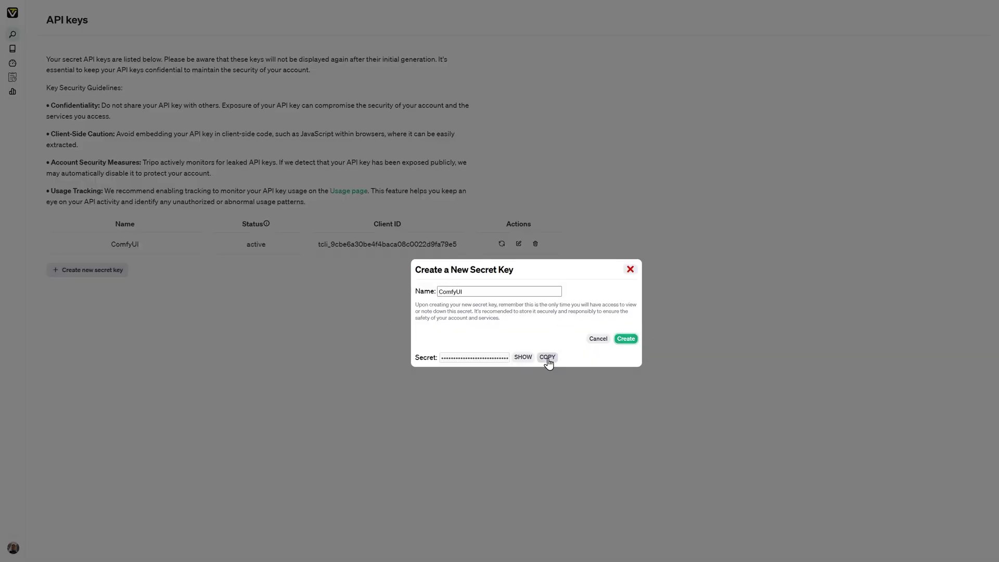
left_click(547, 358)
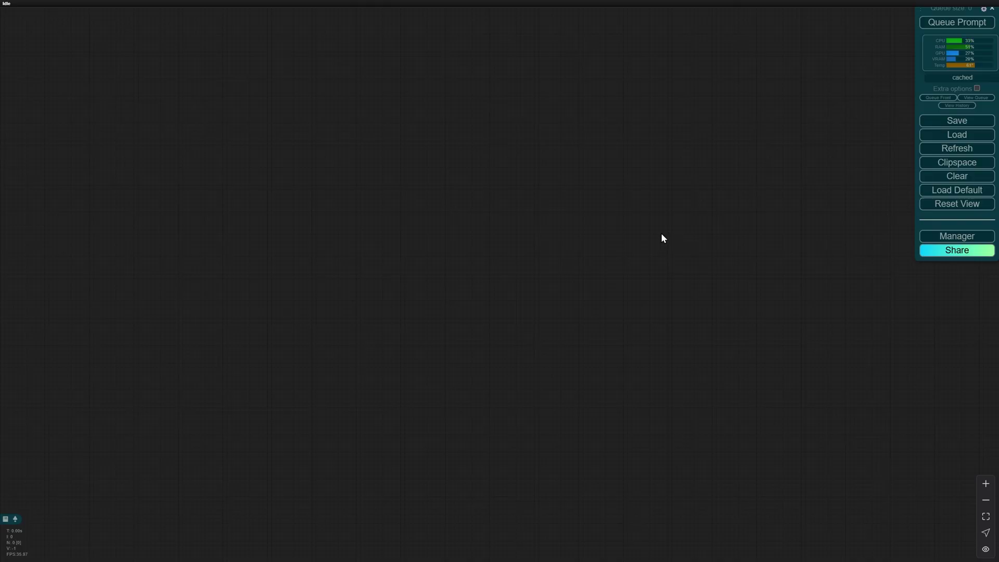
Step: Switch to ComfyUI and search the Custom Nodes Manager for "tripo"
left_click(939, 236)
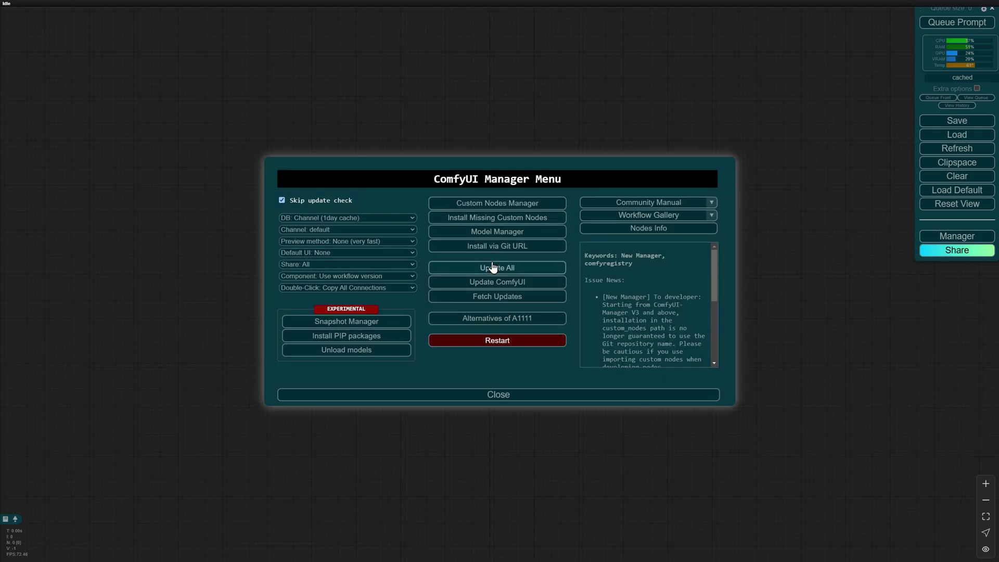
left_click(501, 206)
left_click(239, 78)
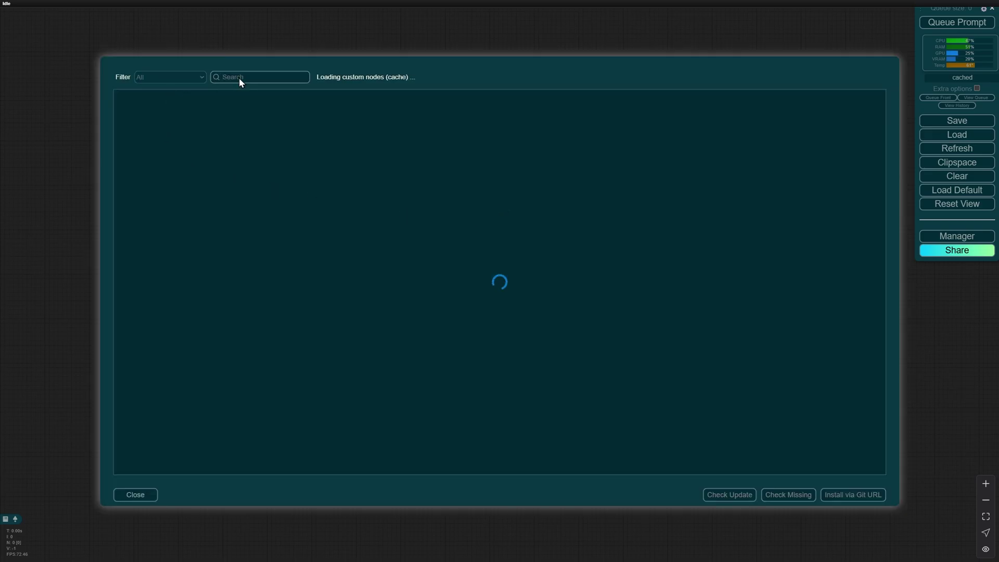
type("tripo")
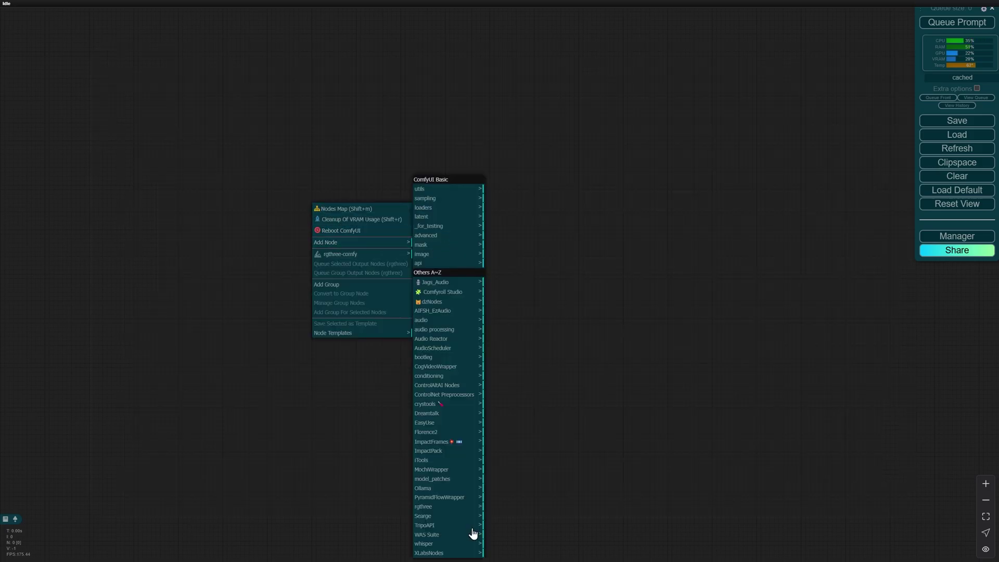
left_click(437, 525)
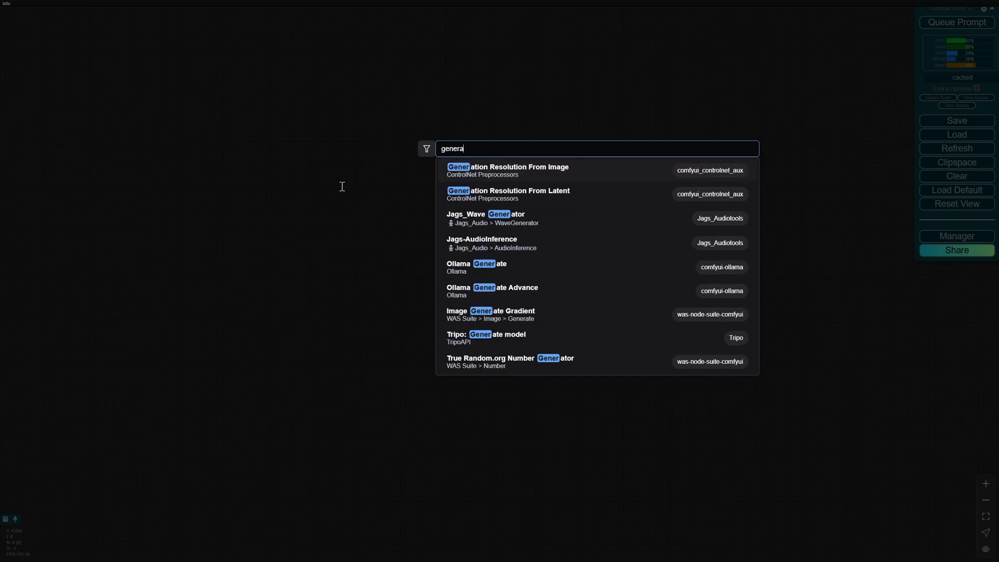
type("te")
left_click(370, 105)
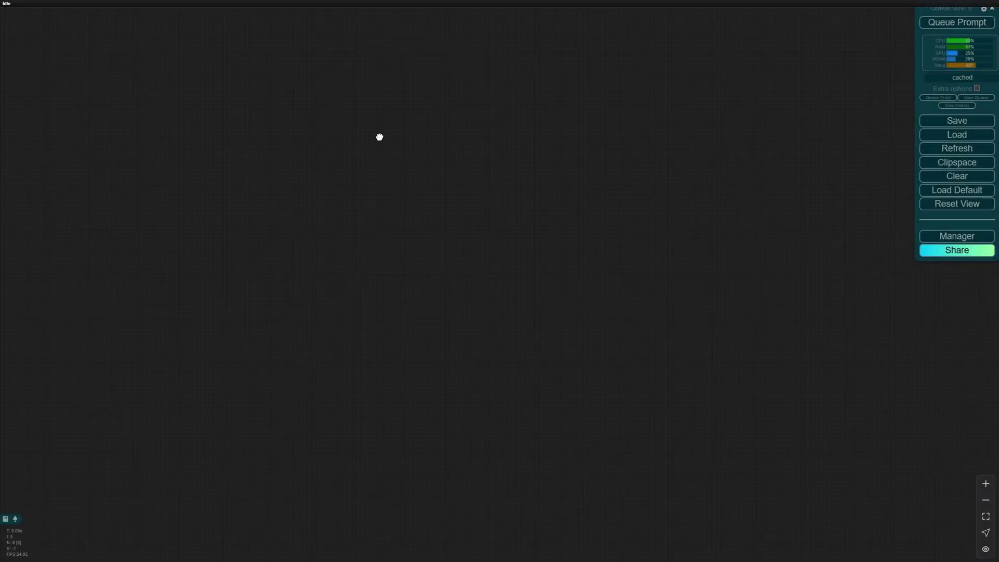
Step: Add a Tripo: Generate model node to the empty canvas
double_click(380, 137)
type("tripo")
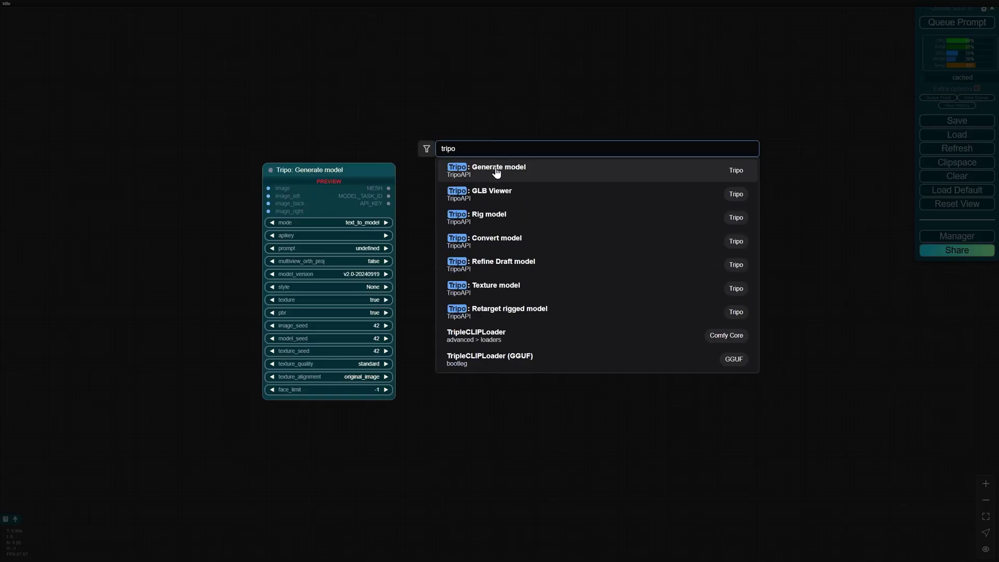
left_click(496, 171)
Step: Add a Tripo: GLB Viewer node and connect the Generate model node's MESH output to its mesh input
double_click(445, 153)
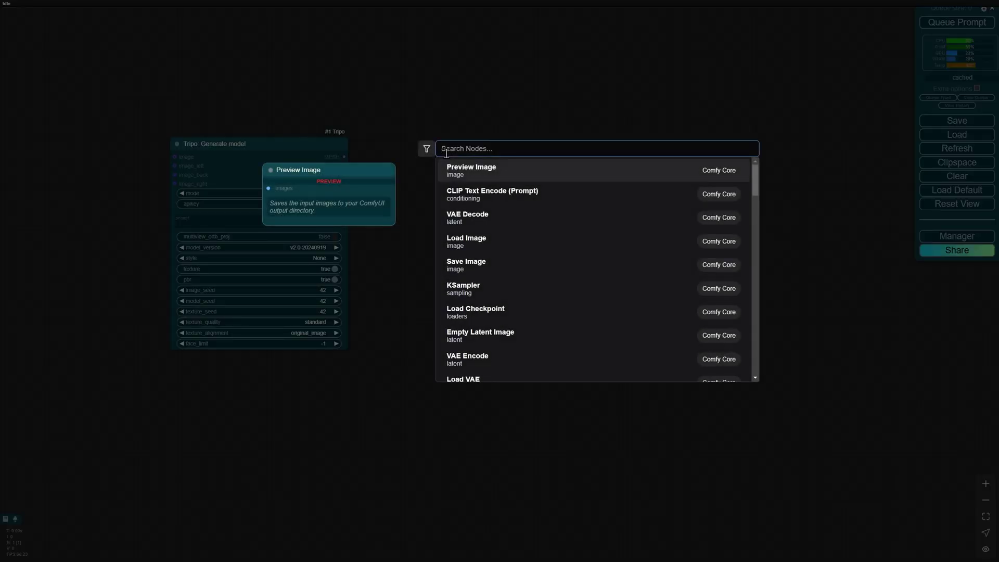
type("glb viewer")
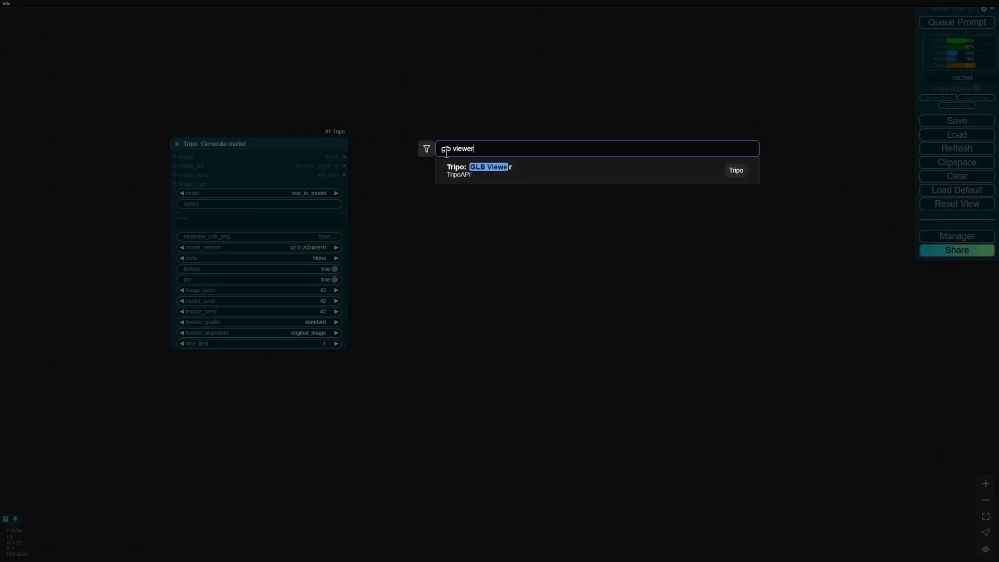
key("Return")
left_click_drag(344, 156, 463, 137)
Step: Attach a Load Image node to the Generate model node's image input and load the picture of the swordswoman
left_click_drag(260, 144, 303, 140)
left_click_drag(218, 152, 86, 152)
left_click(107, 203)
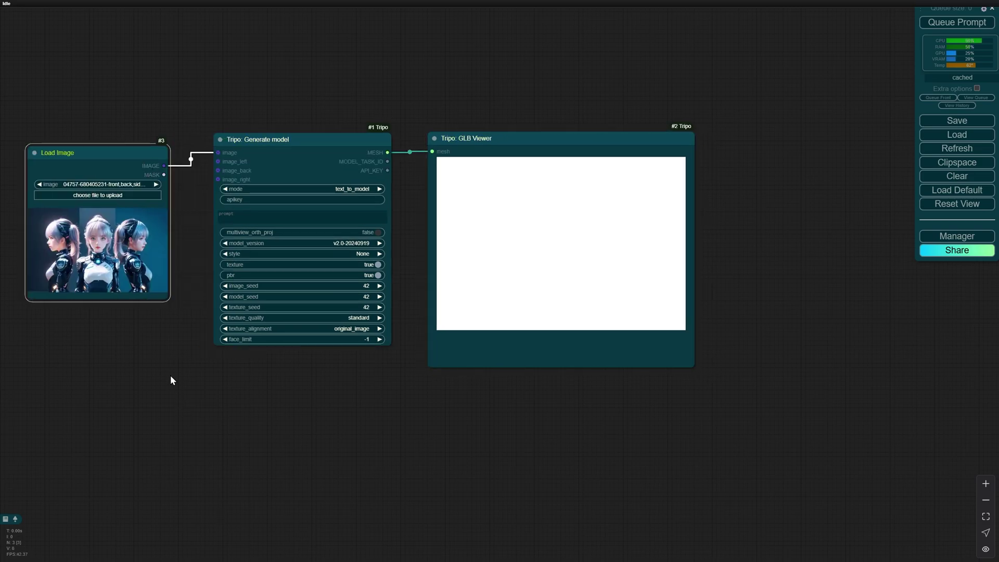
left_click_drag(168, 375, 118, 271)
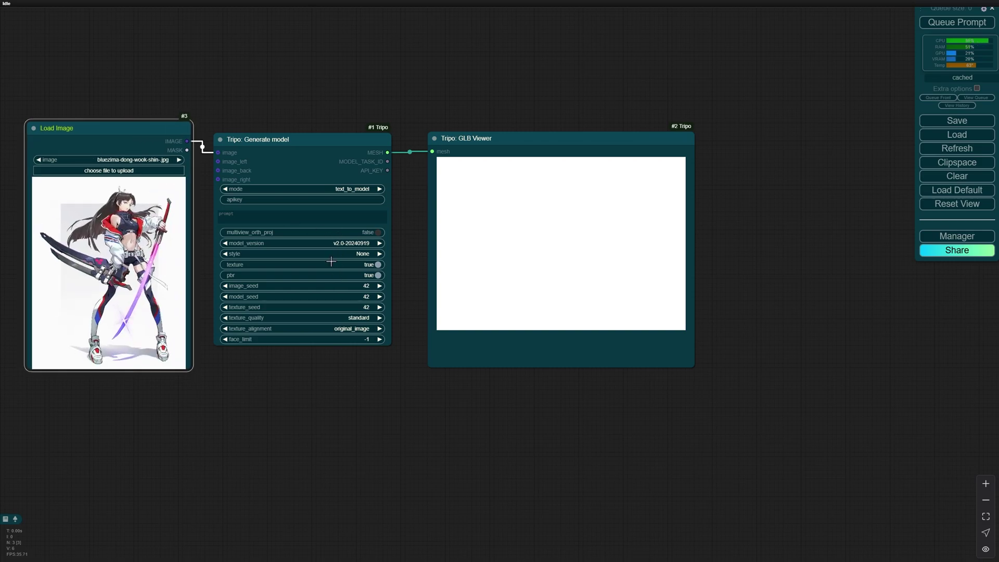
Step: Paste the Tripo API key into the Generate model node's apikey field
left_click(341, 200)
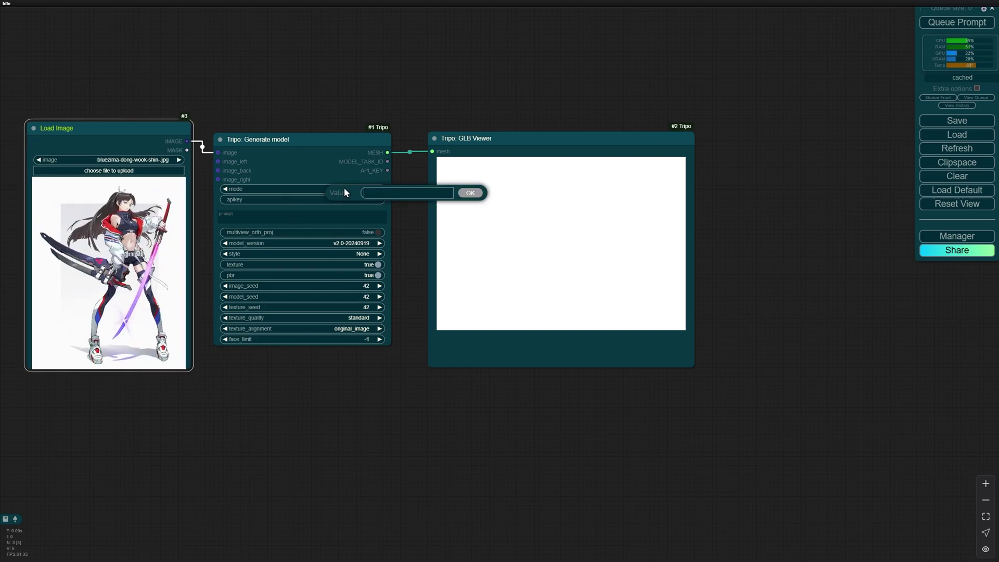
key("ctrl+v")
left_click(470, 193)
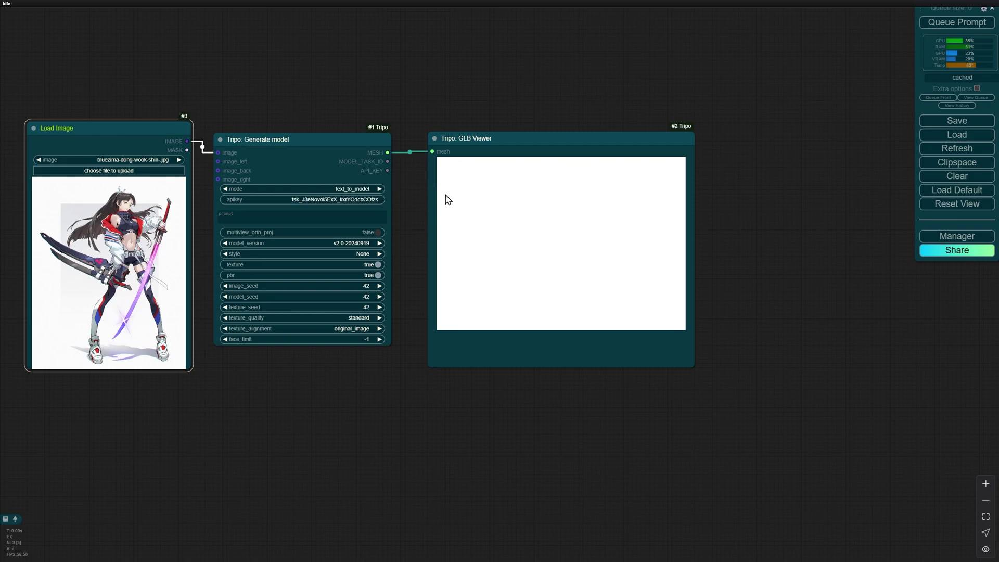
Step: Set the Generate model node's mode to image_to_model, run the workflow and check its progress in the console
left_click(344, 188)
left_click(359, 198)
left_click(948, 23)
key("alt+Tab")
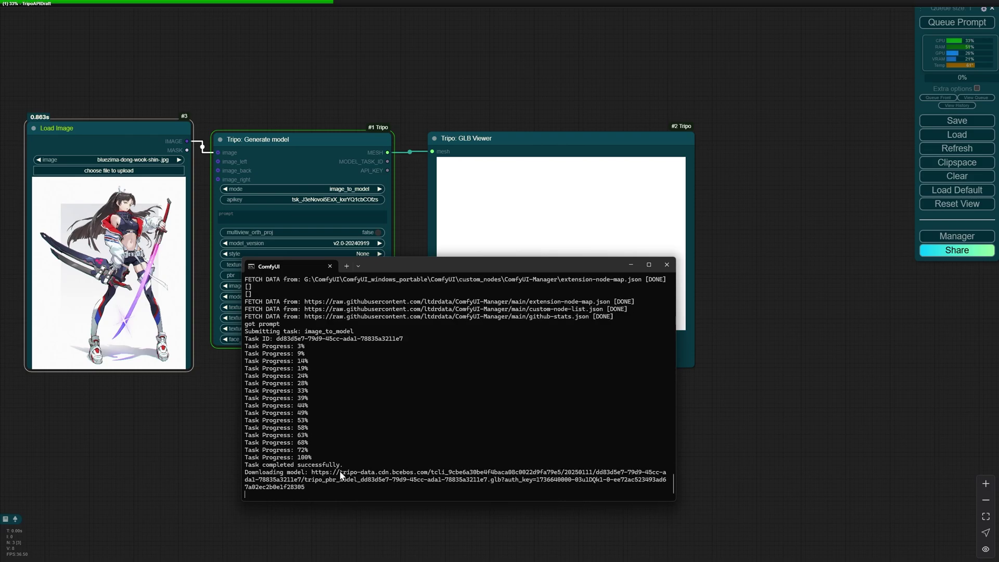
left_click(540, 234)
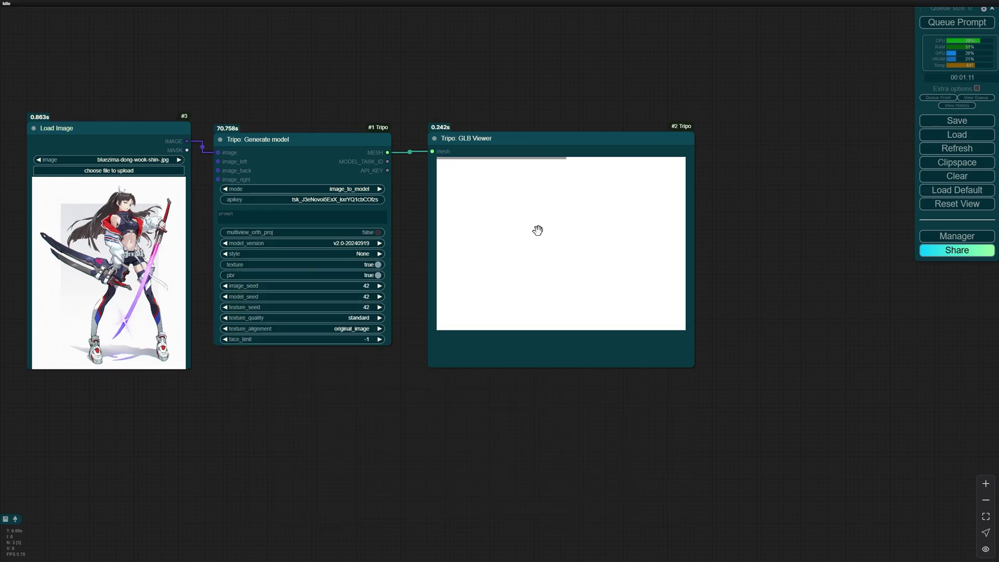
left_click_drag(537, 230, 562, 234)
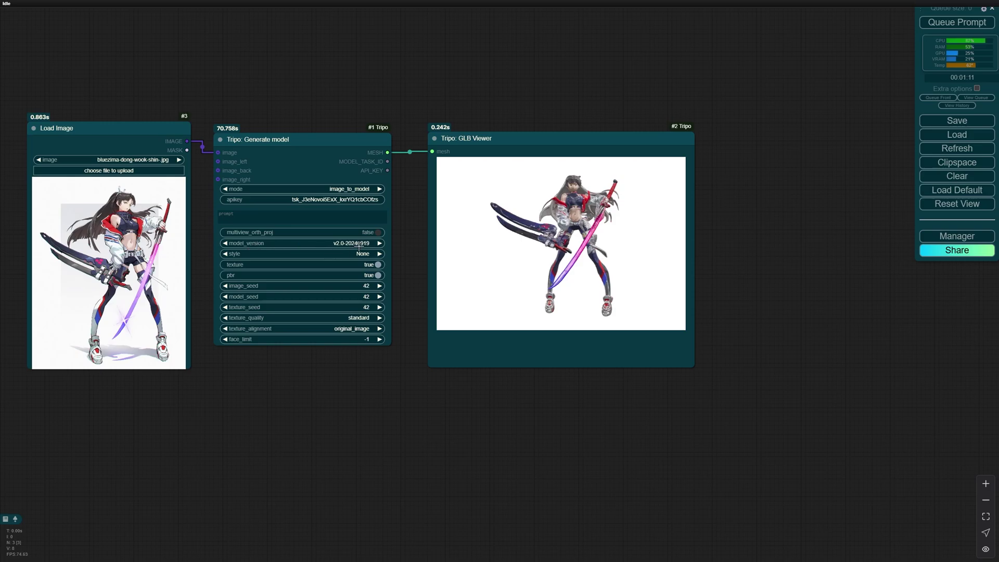
Step: Regenerate the model with image_seed 0 and texture_seed 50, and view it from several sides
key("ctrl+Return")
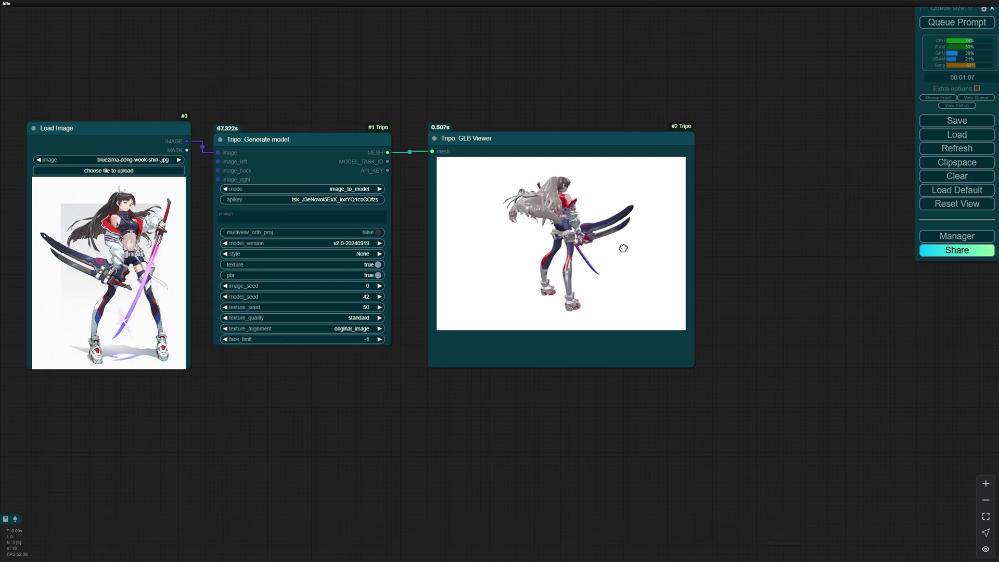
left_click_drag(583, 251, 562, 250)
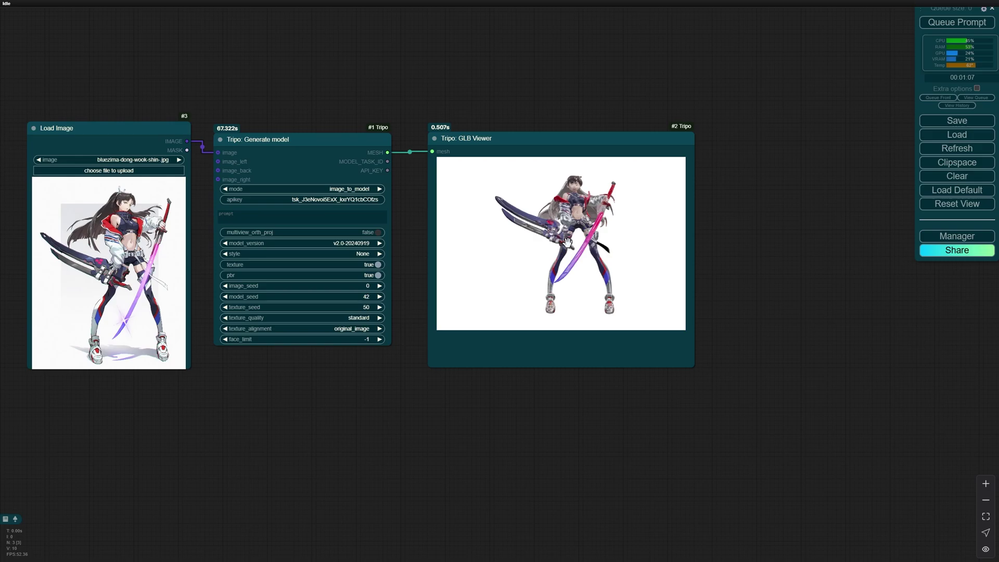
mouse_move(570, 250)
left_mouse_down()
mouse_move(408, 254)
mouse_move(586, 248)
left_mouse_up()
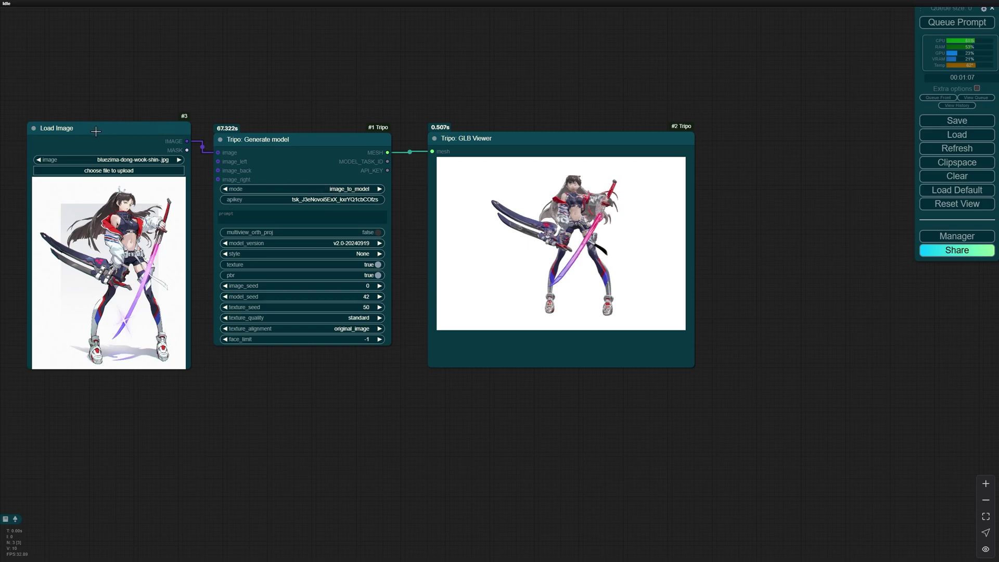
Step: Bypass the Load Image node and set the Generate model node to text_to_model with the prompt "female samurai, a-pose"
left_click(96, 131)
key("ctrl+b")
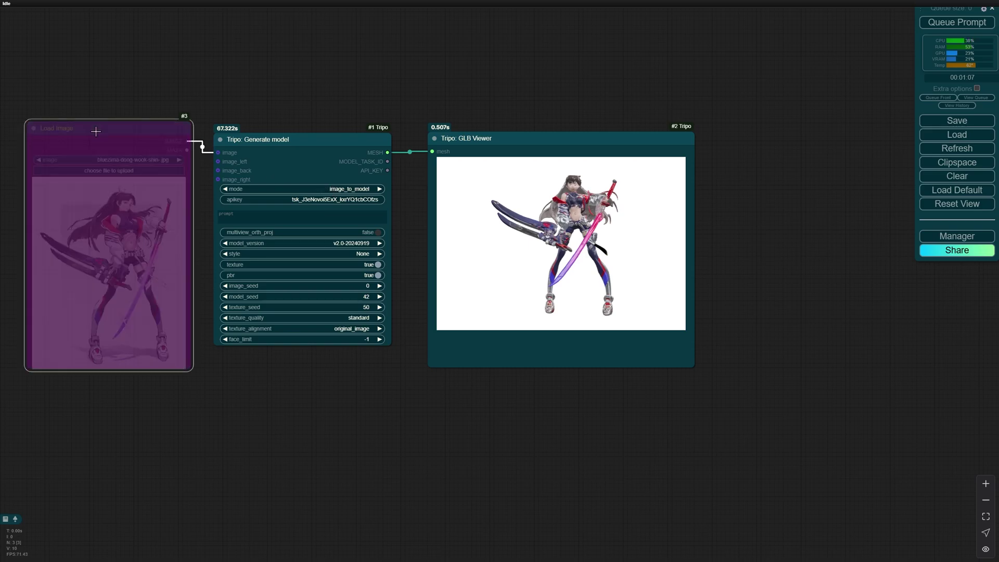
left_click(341, 189)
left_click(356, 194)
left_click(302, 217)
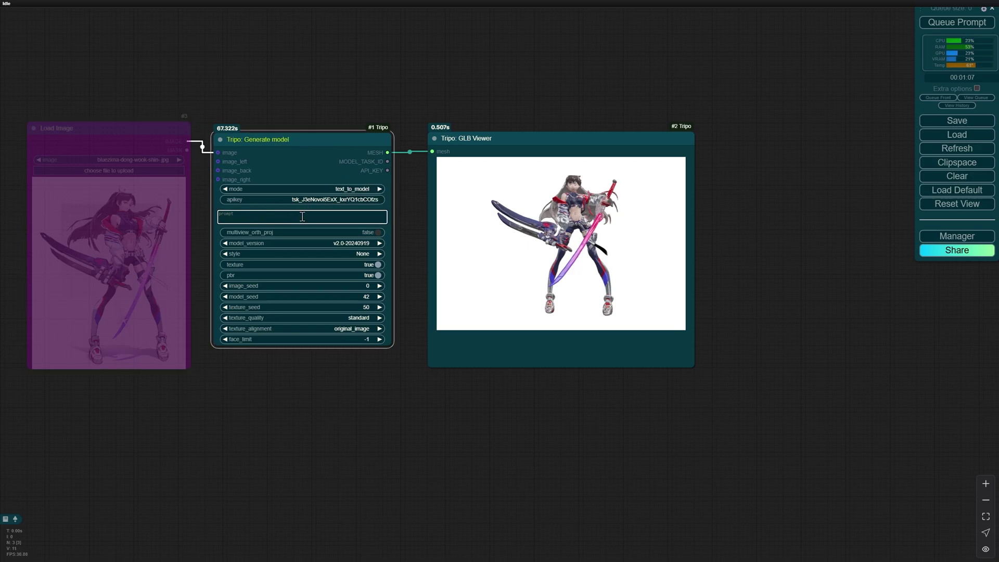
type("female samurai, a-pose")
Step: Set the Generate model node's image_seed and texture_seed to 42
left_click(369, 286)
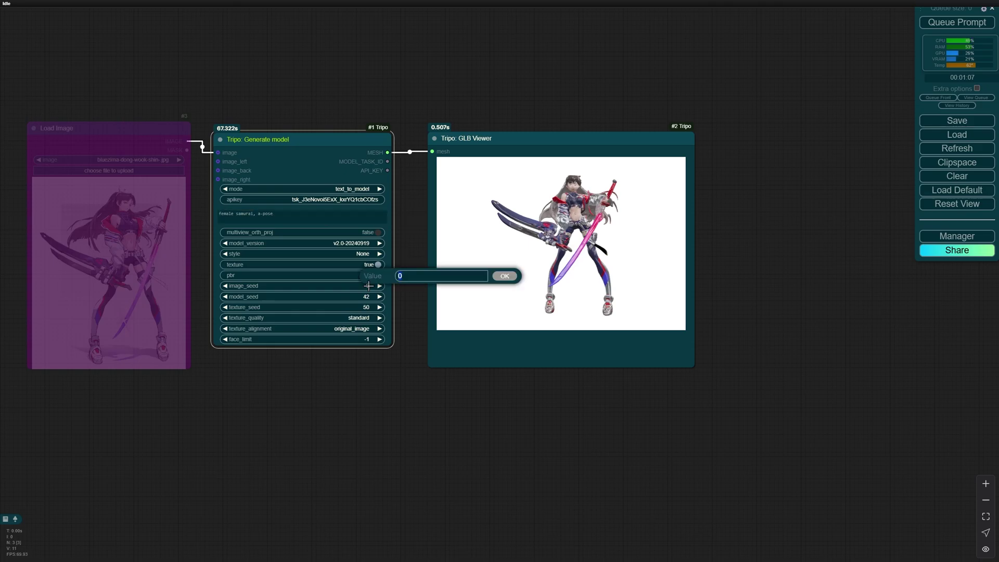
key("Return")
left_click(366, 308)
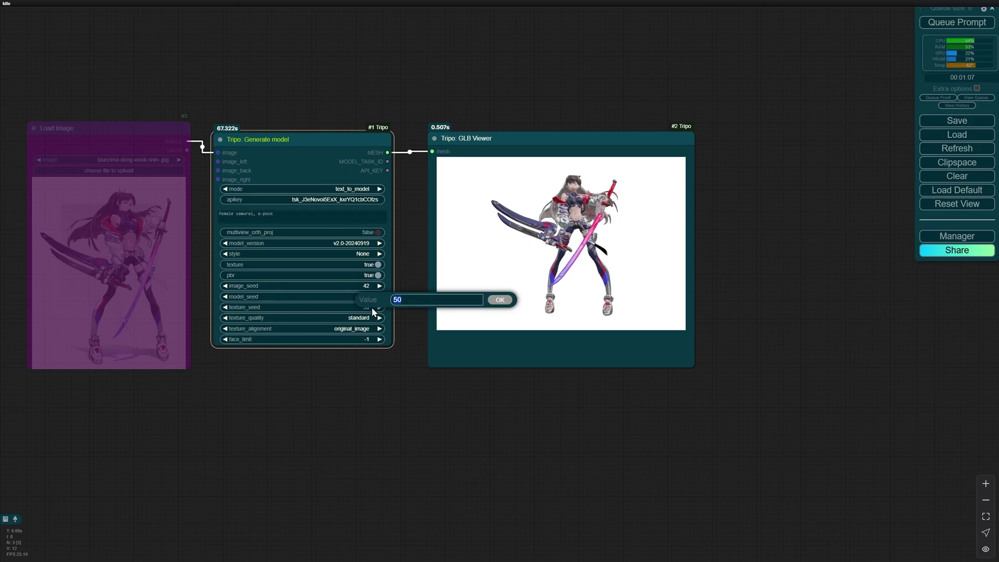
type("42")
key("Return")
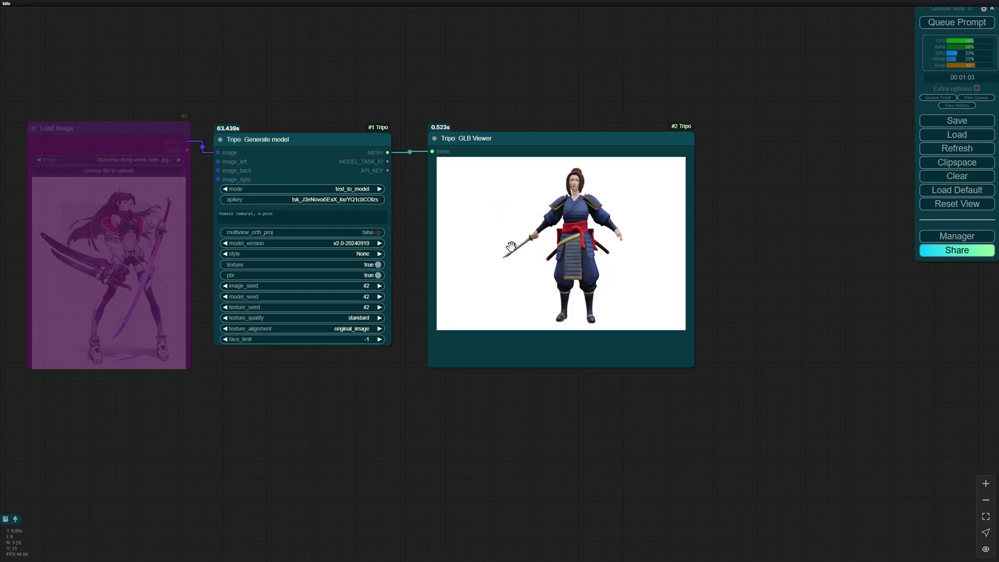
Step: Examine the generated samurai model in the GLB Viewer from the front, side and back, both close up and at full height
mouse_move(518, 249)
left_mouse_down()
mouse_move(578, 249)
mouse_move(528, 242)
left_mouse_up()
scroll(590, 228, "up", 5)
scroll(590, 228, "down", 3)
left_click_drag(591, 227, 616, 260)
scroll(617, 259, "down", 4)
scroll(355, 189, "up", 2)
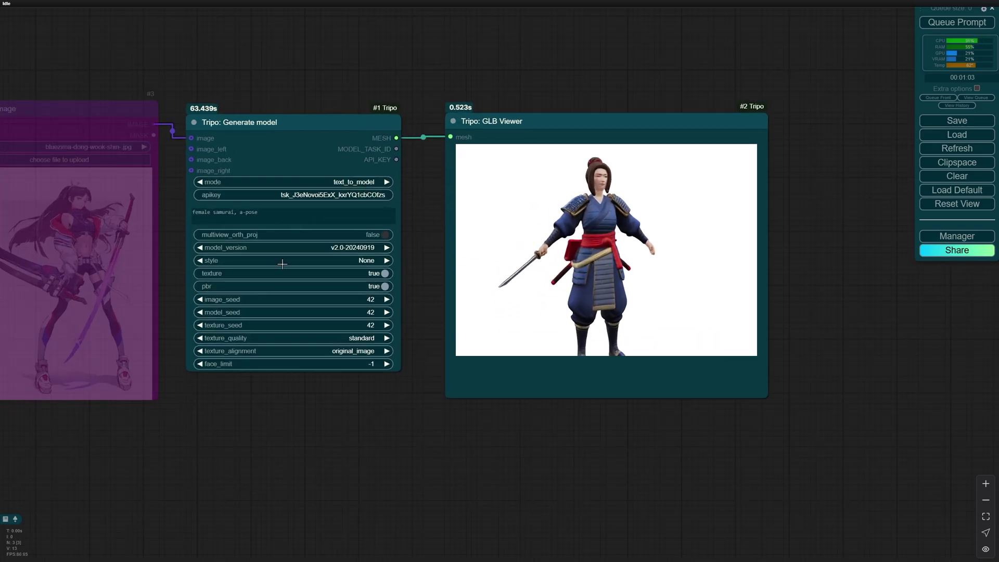
left_click_drag(251, 407, 289, 424)
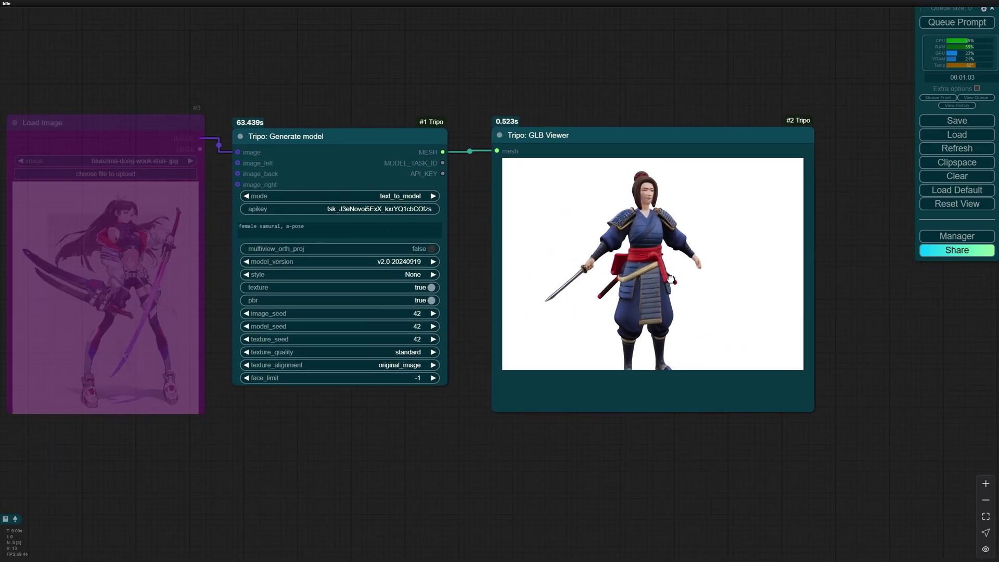
left_click_drag(671, 276, 526, 259)
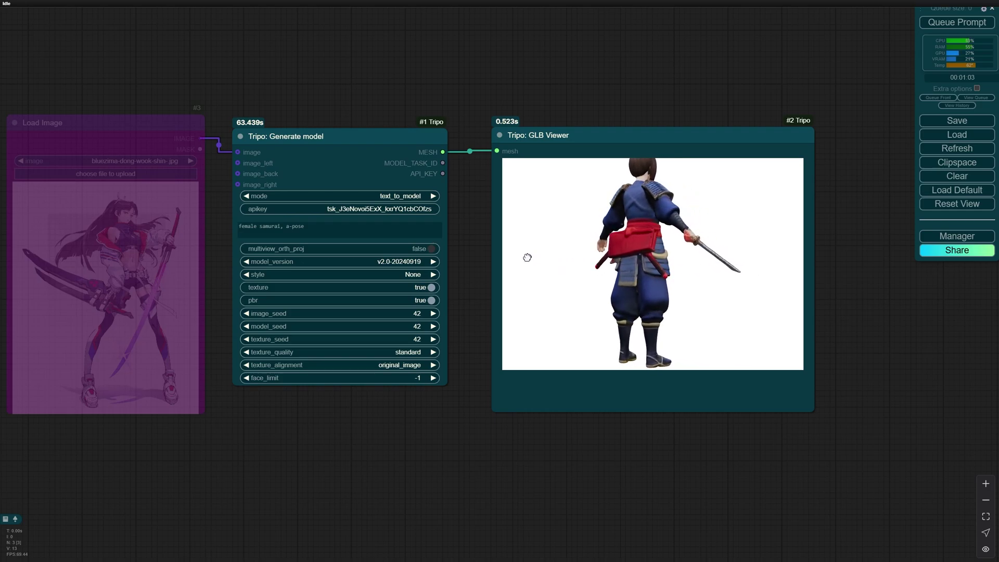
Step: Move the Load Image node above the Generate model node and attach a second Load Image node to the image_left input
left_click_drag(497, 415, 527, 491)
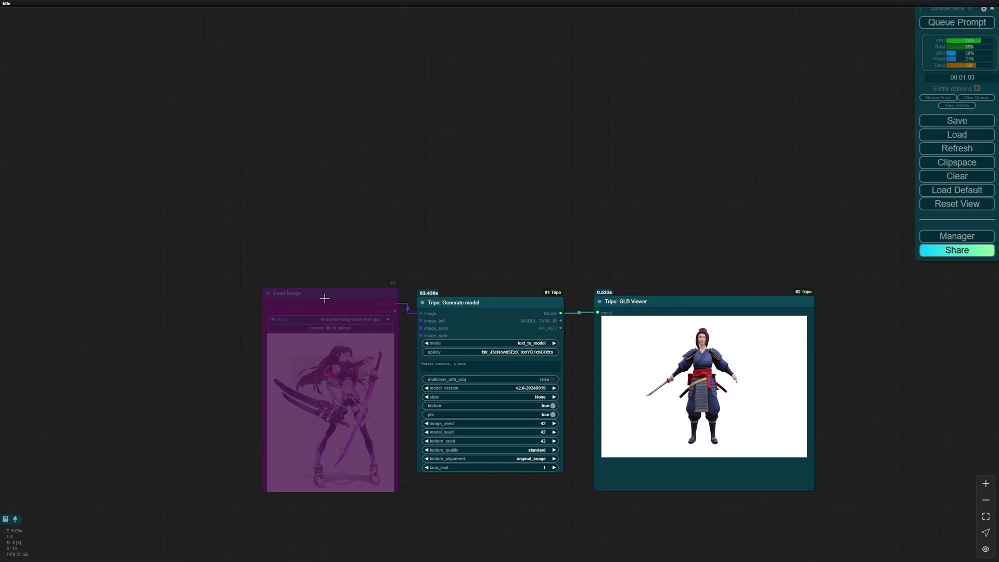
left_click_drag(324, 298, 260, 68)
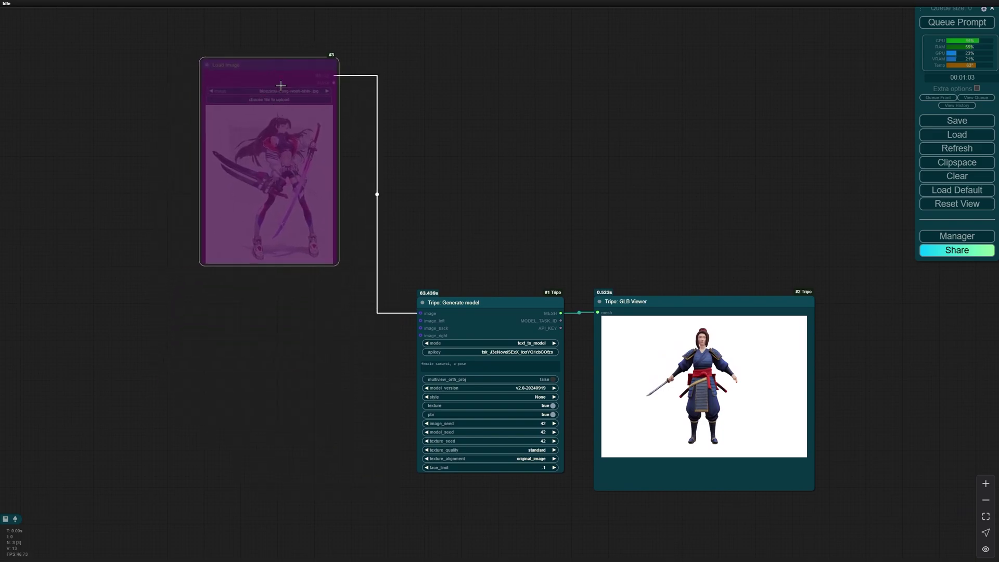
left_click_drag(421, 321, 417, 71)
left_click(435, 125)
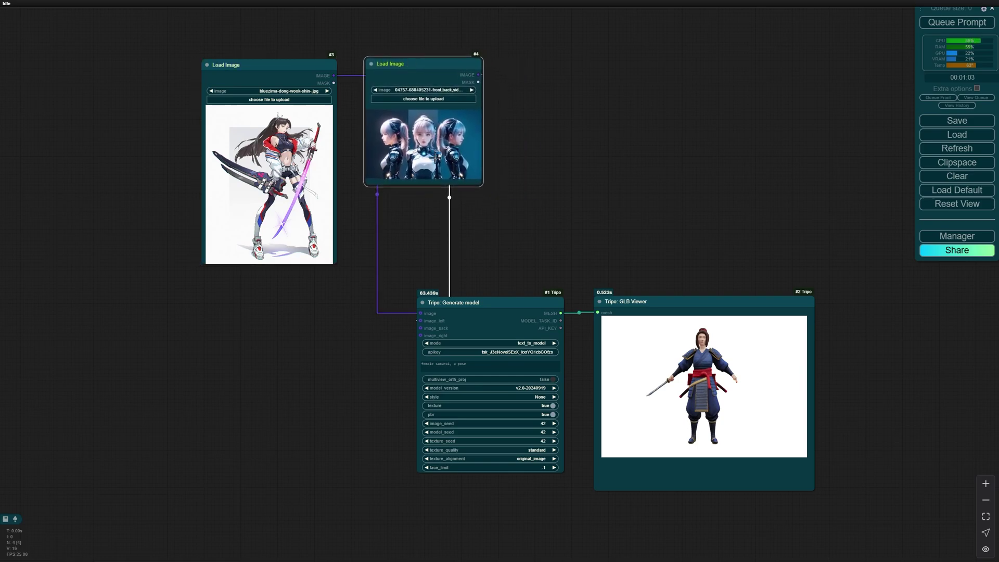
Step: Attach a third Load Image node to the Generate model node's image_back input and place it beside the second Load Image node
left_click_drag(420, 329, 552, 83)
left_click(569, 137)
left_click_drag(593, 75, 539, 60)
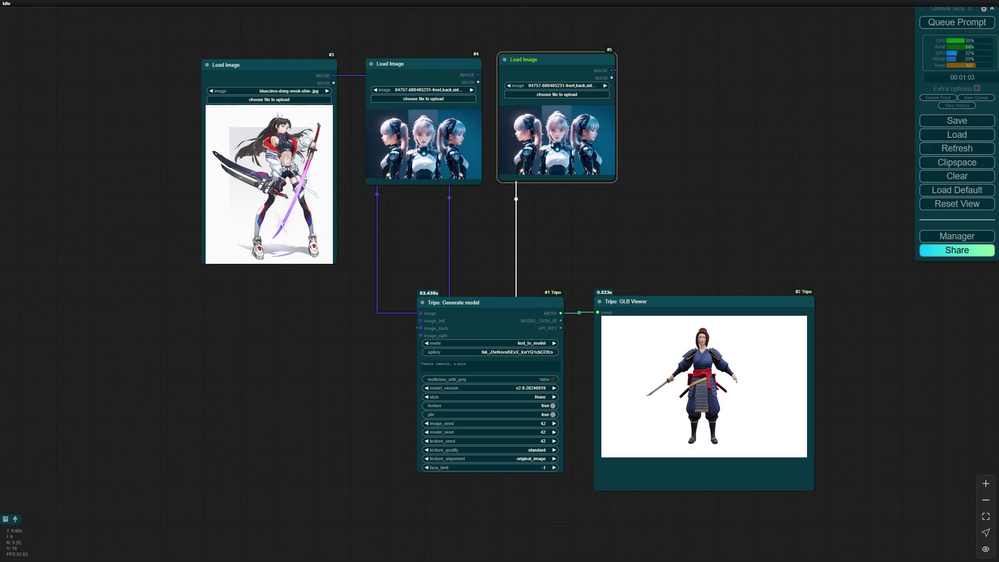
Step: Load Front (1).jpg, Side (1).jpg and Back (1).jpg into the first, second and third Load Image nodes respectively
left_click_drag(341, 559, 276, 198)
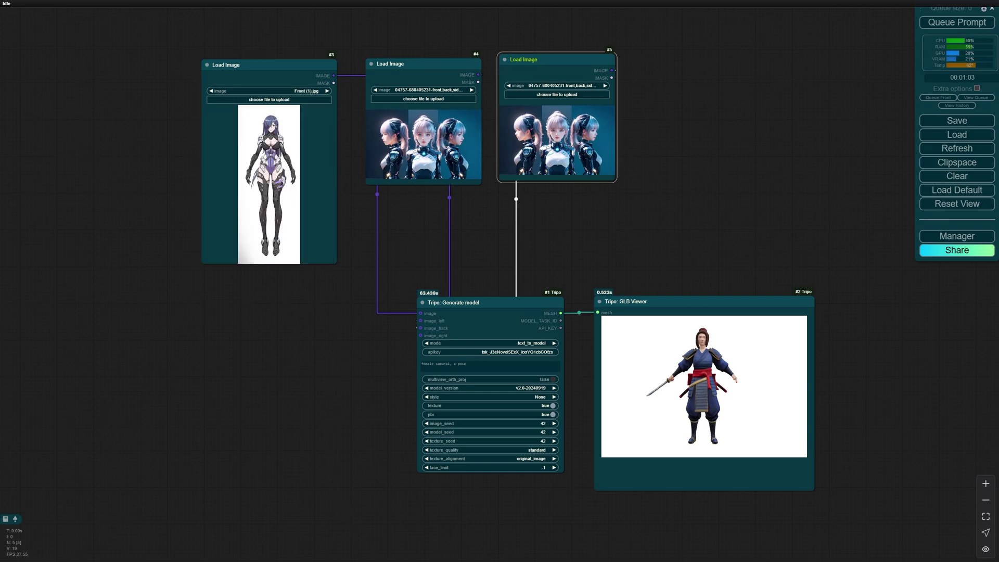
left_click_drag(416, 559, 431, 154)
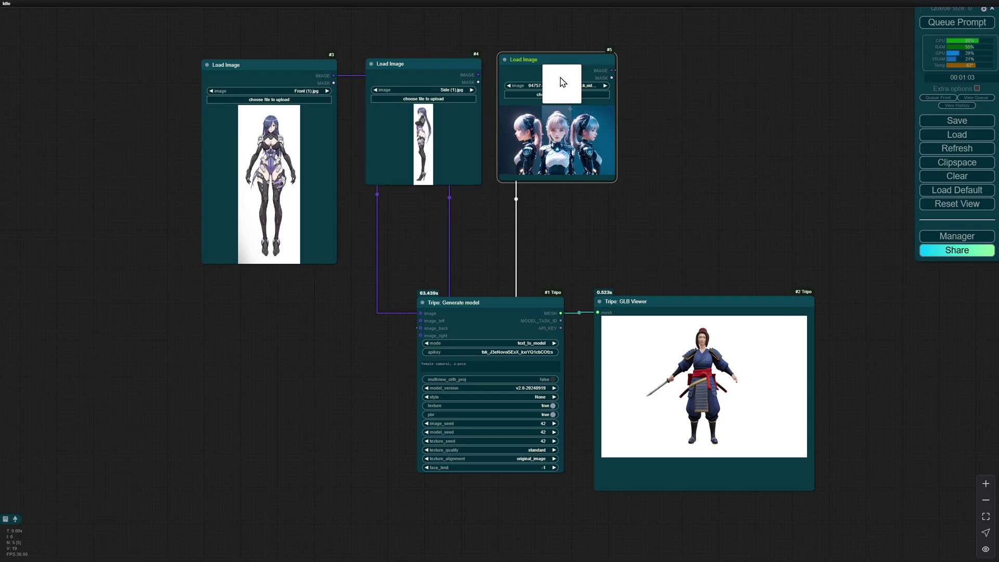
scroll(561, 208, "up", 6)
left_click_drag(552, 559, 550, 117)
scroll(477, 197, "down", 2)
left_click_drag(514, 202, 525, 190)
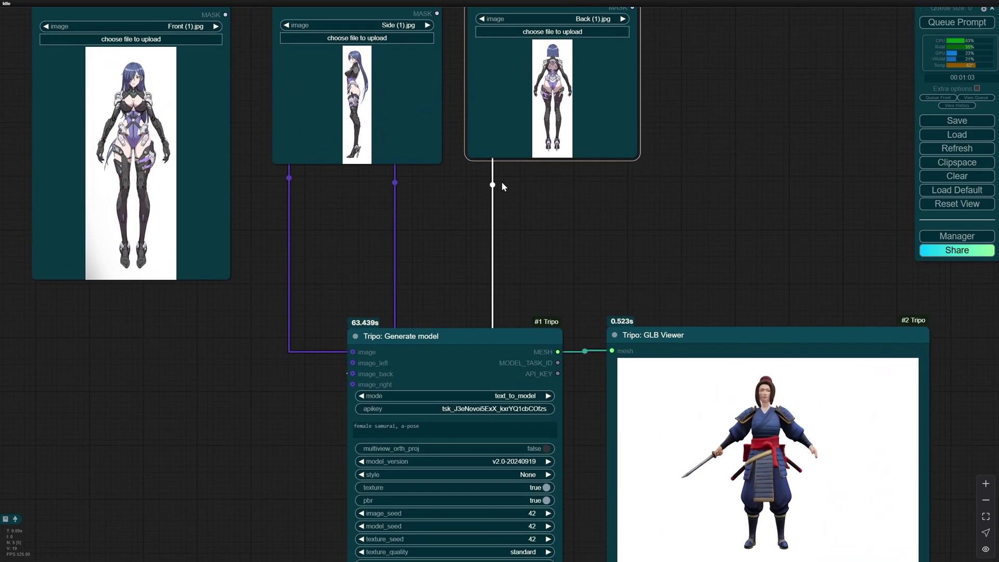
Step: Enlarge the side and back Load Image nodes and move them, the Generate model node and the GLB Viewer into a compact layout
left_click_drag(436, 130, 424, 274)
left_click_drag(536, 19, 496, 60)
left_click_drag(594, 199, 604, 274)
left_click_drag(481, 330, 441, 296)
left_click_drag(702, 335, 649, 299)
Step: Clear the Generate model node's prompt, set its mode to multiview_to_model and enable multiview_orth_proj
left_click_drag(388, 392, 310, 390)
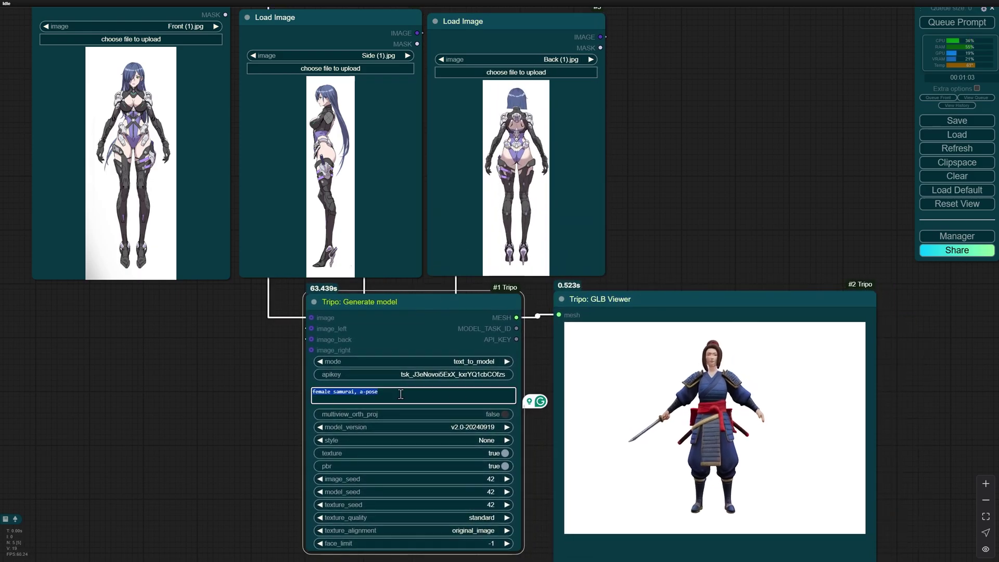
left_click(411, 393)
left_click_drag(383, 392, 308, 389)
key("BackSpace")
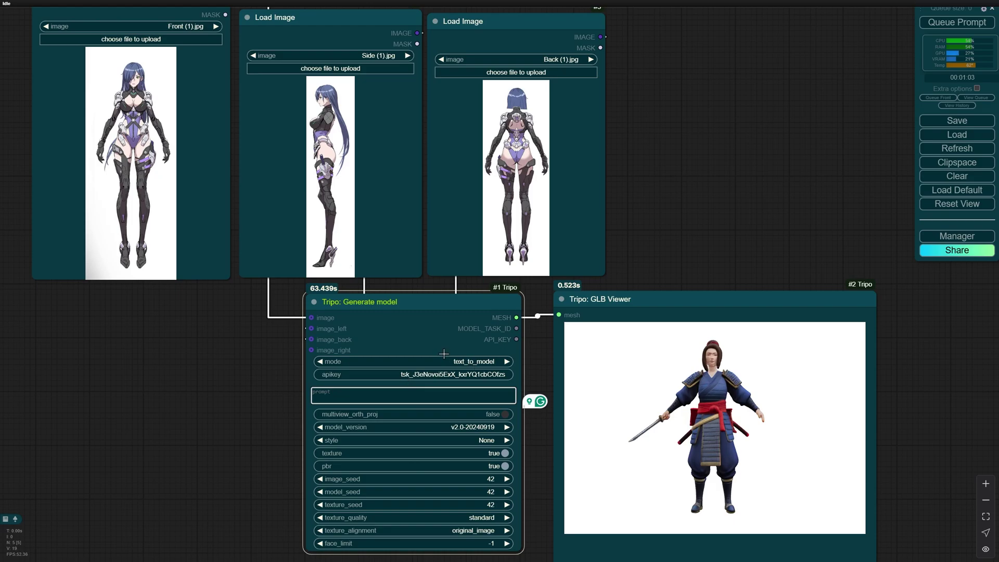
left_click(451, 361)
left_click(471, 382)
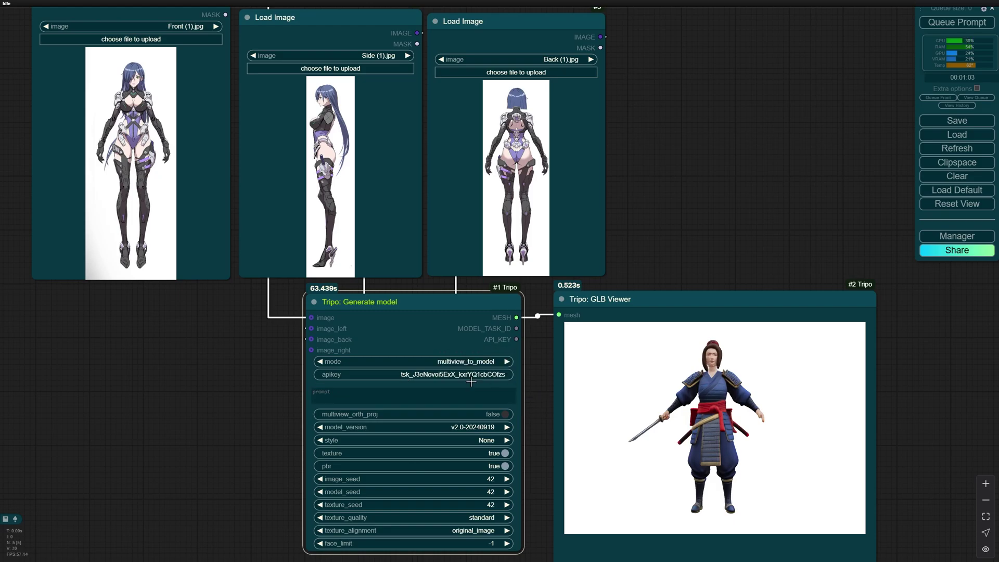
left_click(506, 414)
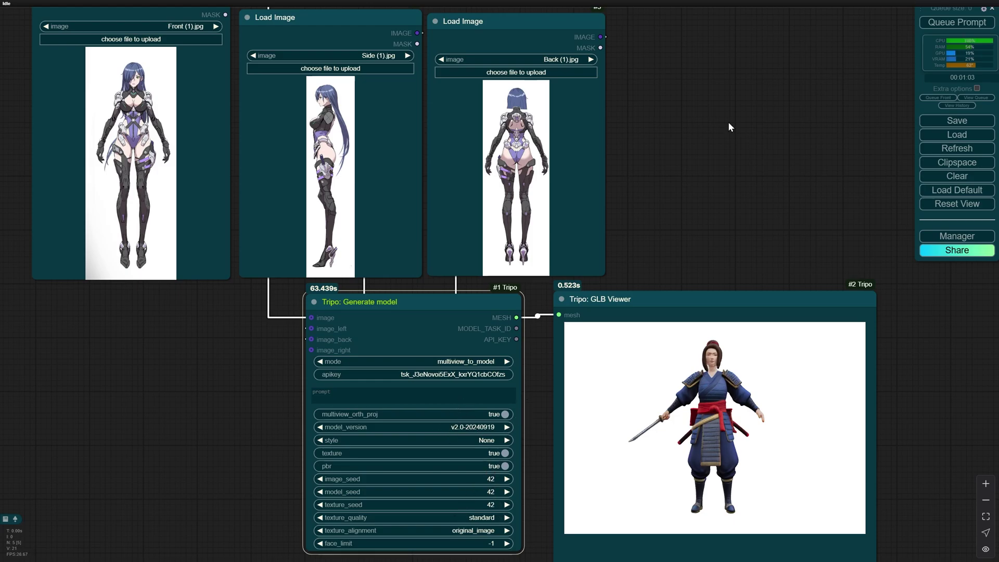
Step: Generate the model from the three views and inspect it from the side and front in the GLB Viewer
left_click(959, 23)
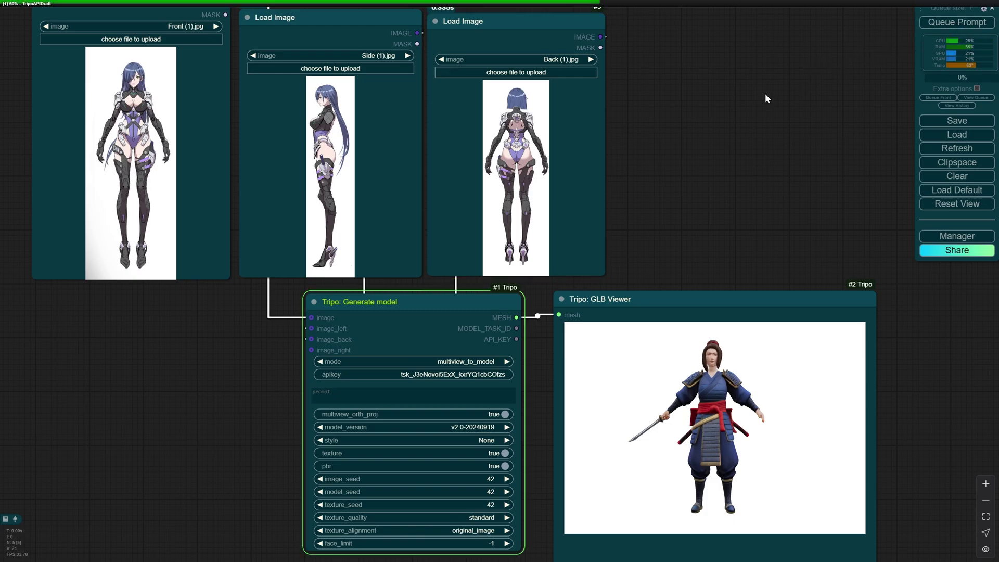
left_click_drag(727, 390, 679, 392)
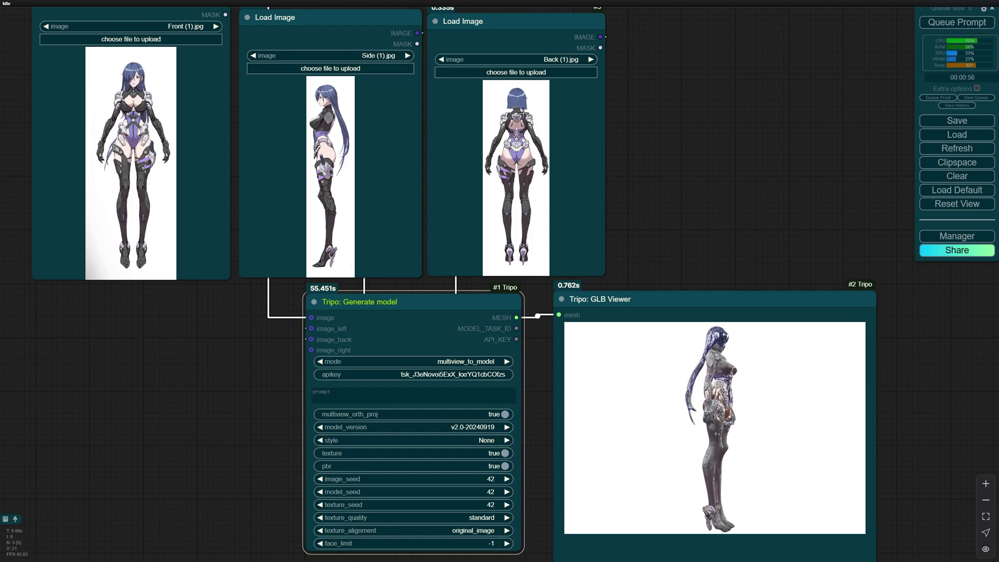
left_click_drag(675, 389, 728, 393)
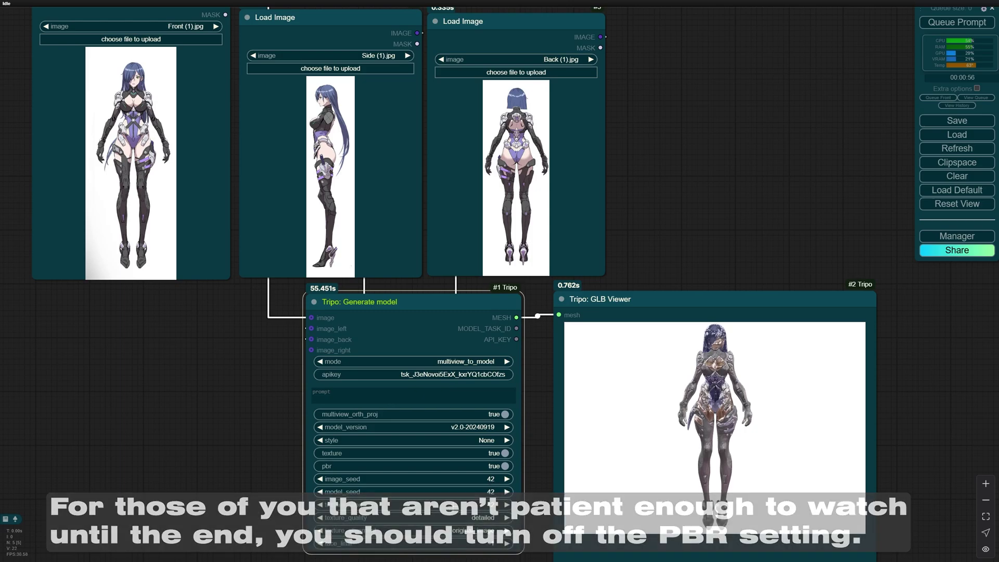
Step: Set the texture_seed to 50, regenerate the model and inspect the result up close
left_click(493, 506)
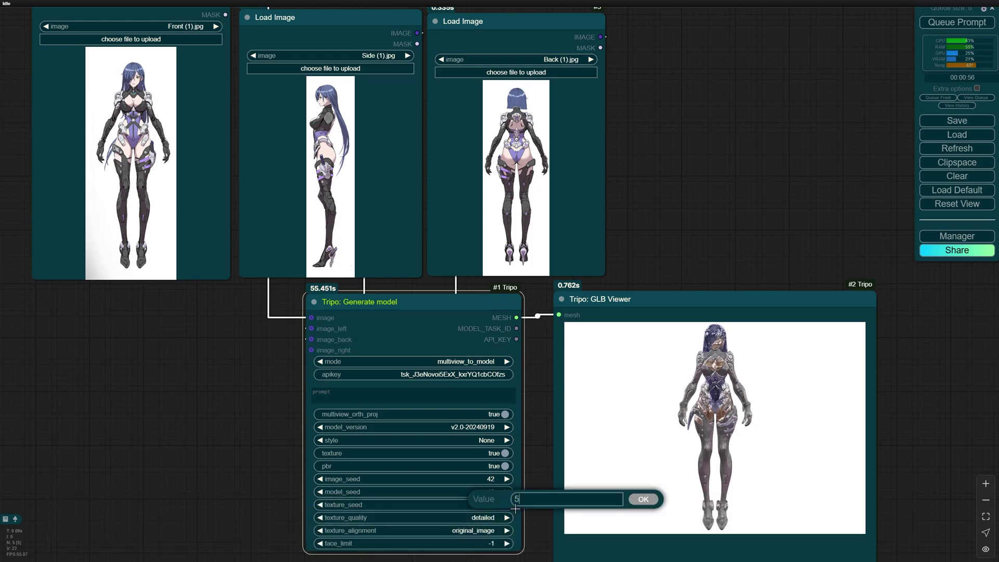
key("Return")
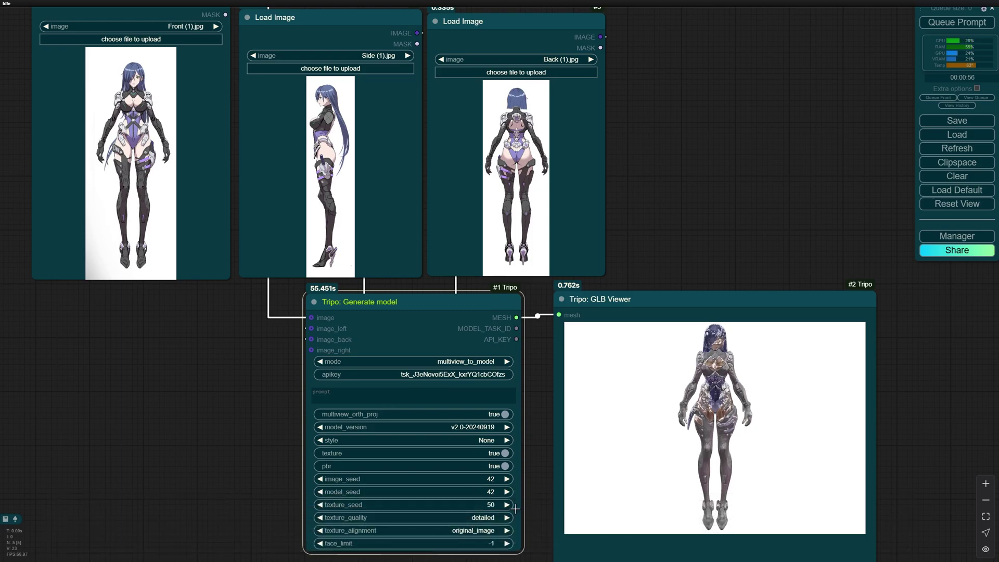
left_click(924, 27)
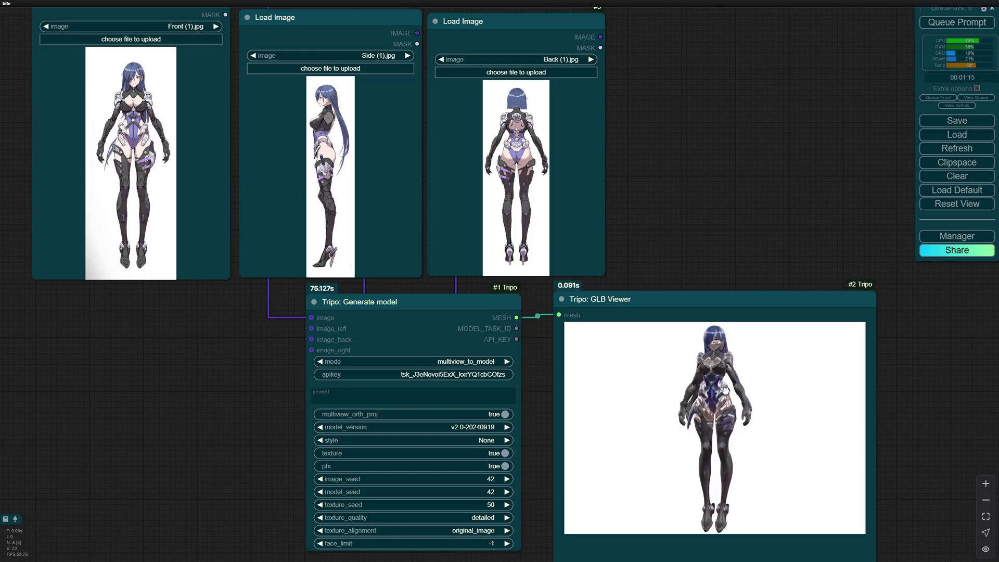
mouse_move(739, 396)
left_mouse_down()
mouse_move(624, 393)
mouse_move(749, 396)
left_mouse_up()
scroll(739, 387, "up", 5)
left_click_drag(727, 338, 728, 386)
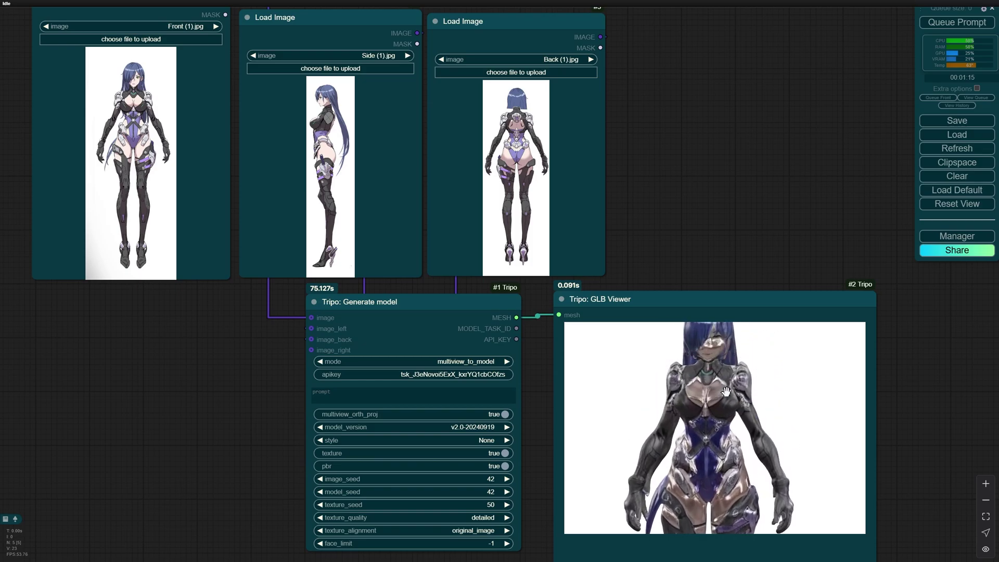
scroll(727, 385, "down", 3)
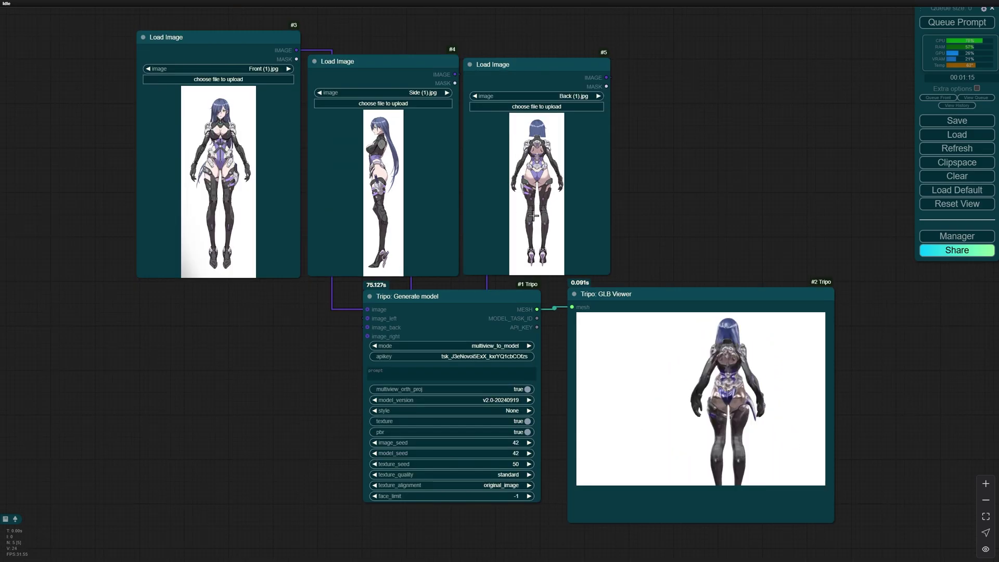
Step: Replace the back view image with Back (2).jpg, regenerate the model and examine it close up and at full height
left_click_drag(567, 272, 555, 218)
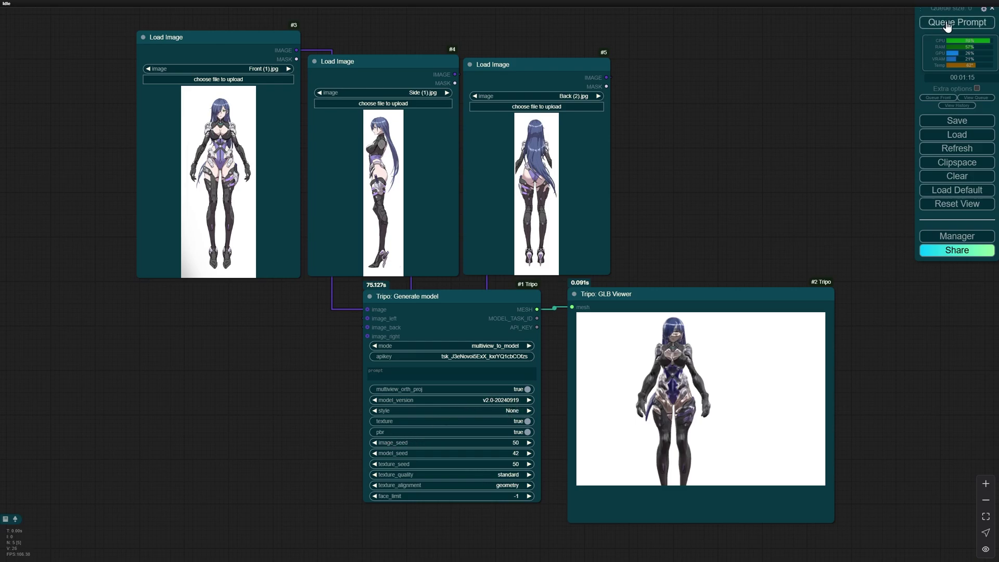
left_click(947, 24)
left_click_drag(718, 327, 646, 343)
left_click_drag(720, 370, 710, 420)
left_click_drag(700, 386, 718, 384)
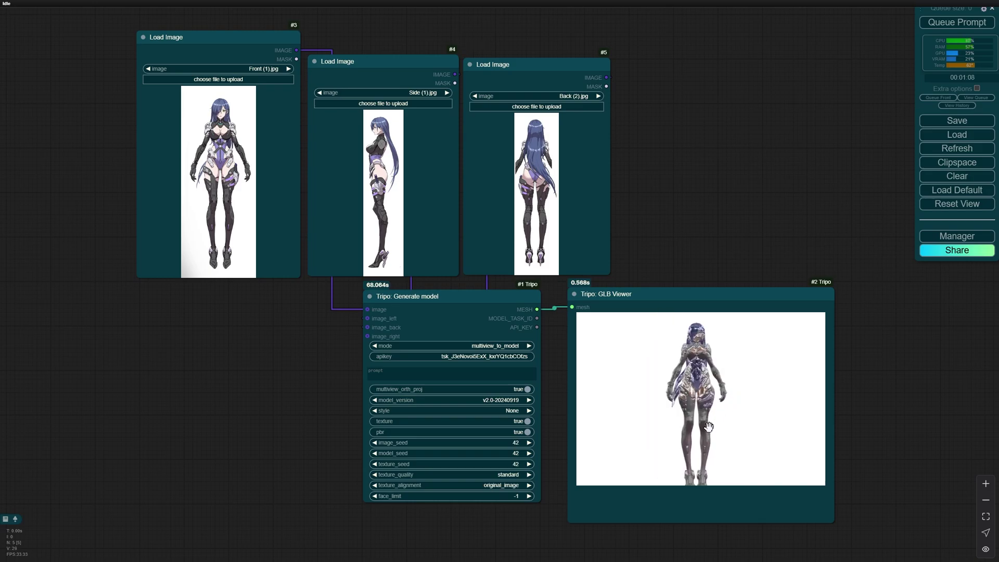
left_click_drag(709, 426, 703, 394)
scroll(704, 432, "up", 5)
scroll(681, 411, "down", 6)
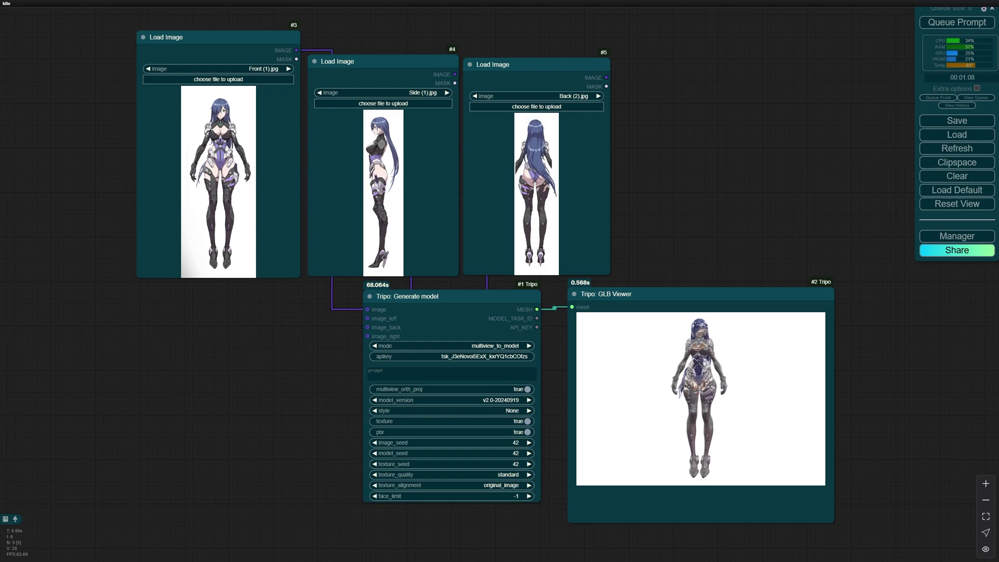
Step: Move the GLB Viewer beside the back view Load Image node and add a Tripo: Refine Draft model node next to Generate model
left_click_drag(629, 291, 681, 66)
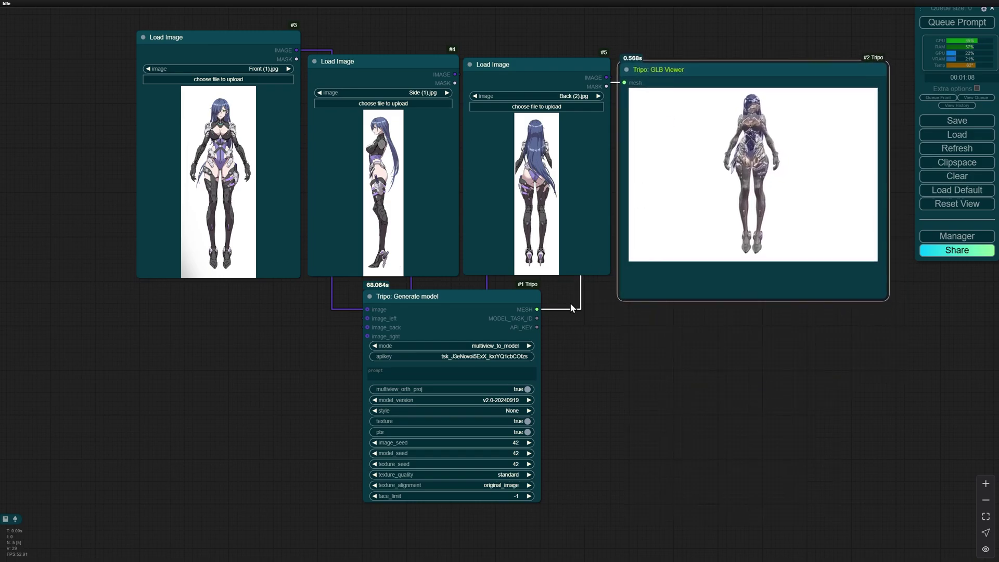
double_click(595, 381)
type("refine")
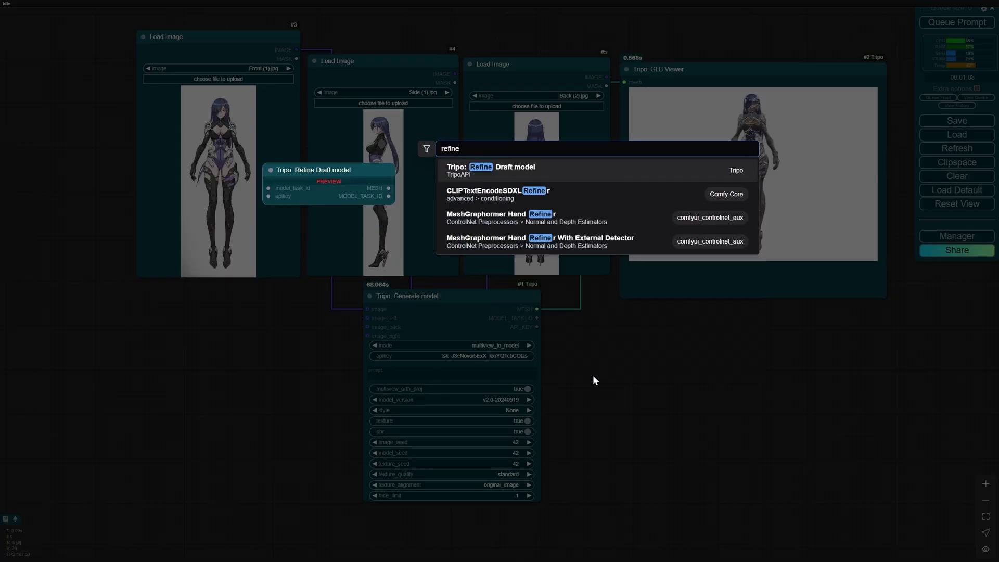
left_click(515, 171)
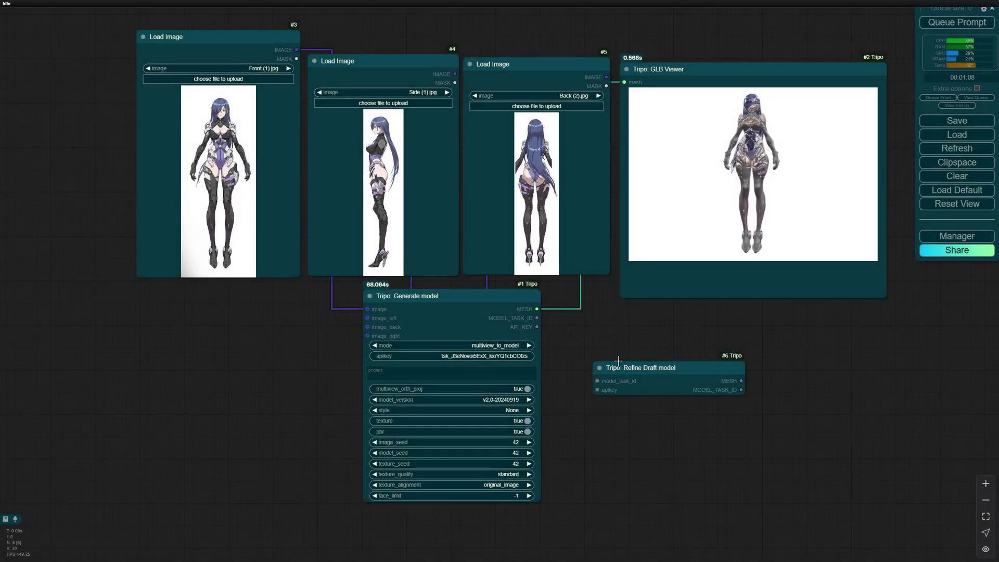
left_click_drag(618, 362, 590, 318)
Step: Connect Generate model's MODEL_TASK_ID and API_KEY outputs to the Refine Draft model node and attach a new GLB Viewer to its MESH output
left_click_drag(537, 318, 568, 335)
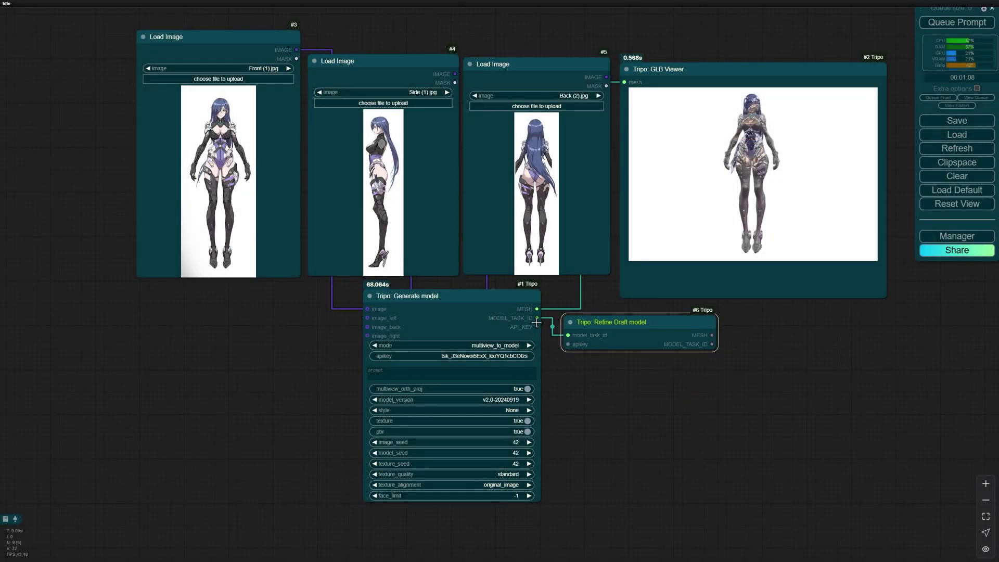
left_click_drag(537, 327, 568, 344)
left_click_drag(712, 335, 793, 325)
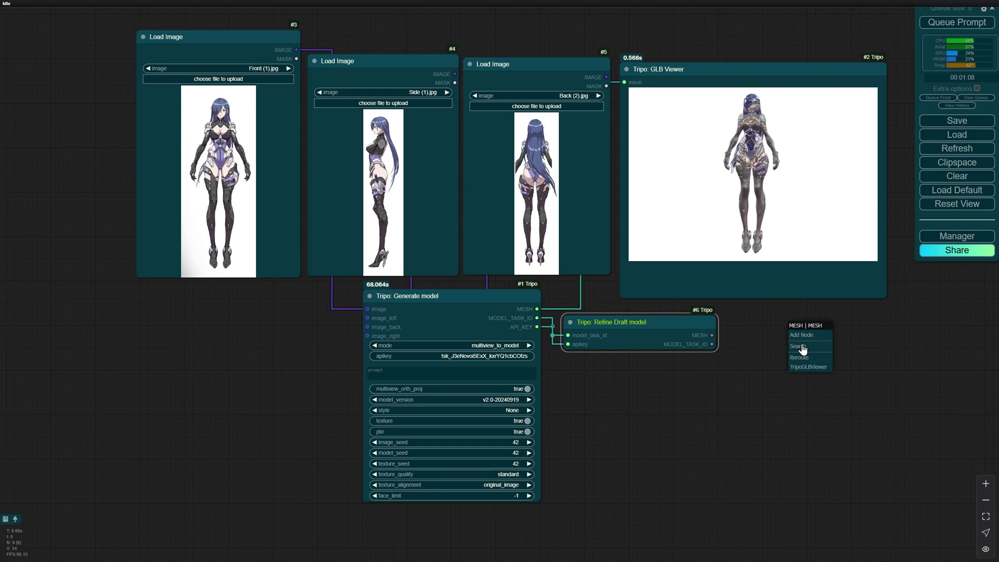
left_click(812, 369)
left_click_drag(646, 322, 630, 316)
left_click_drag(804, 327, 715, 310)
Step: Disable texture and pbr on the Generate model node, and set model_version to v1.4-20240625 and image_seed to 0
left_click(527, 421)
left_click(528, 432)
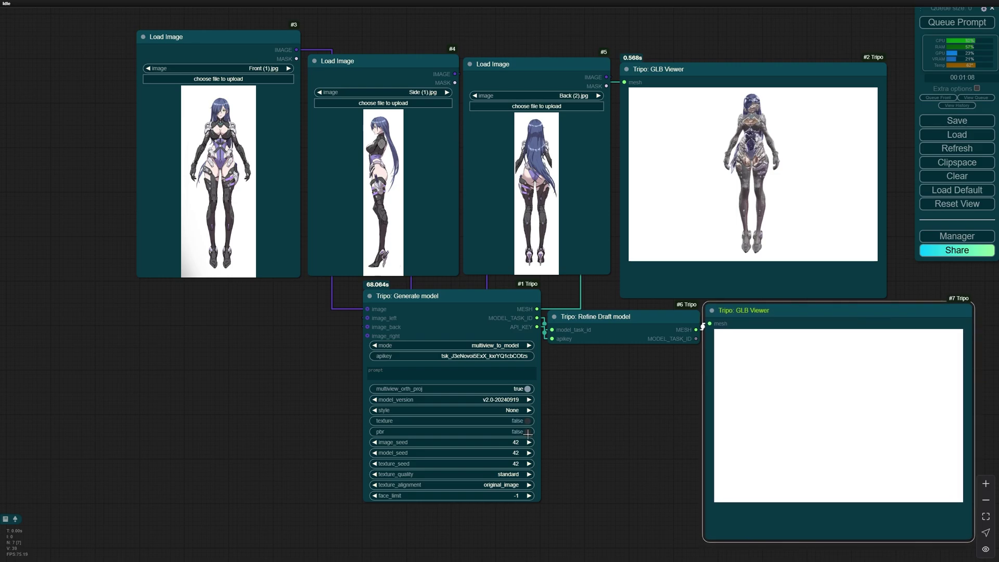
left_click(496, 399)
left_click(509, 400)
left_click(516, 442)
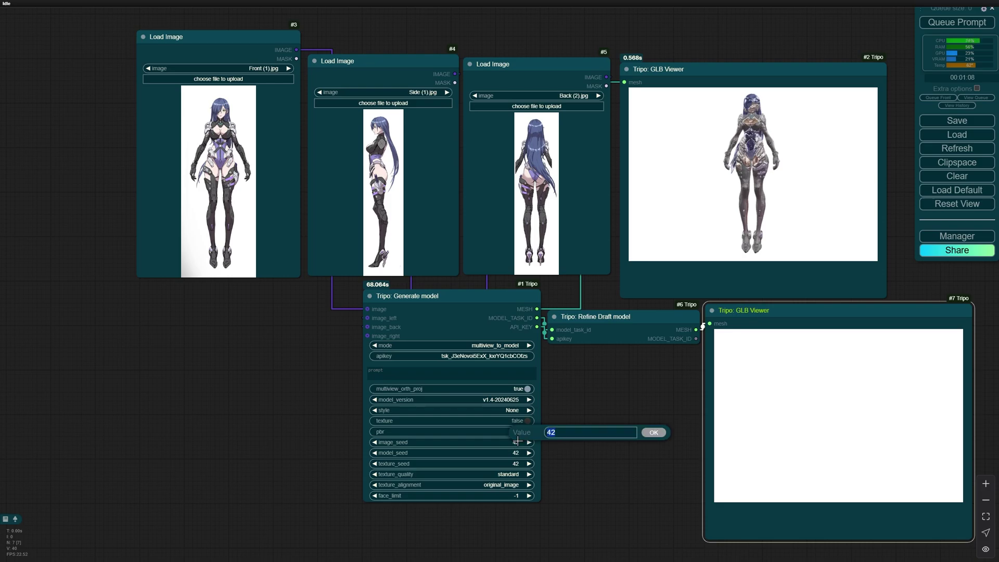
type("0")
key("Return")
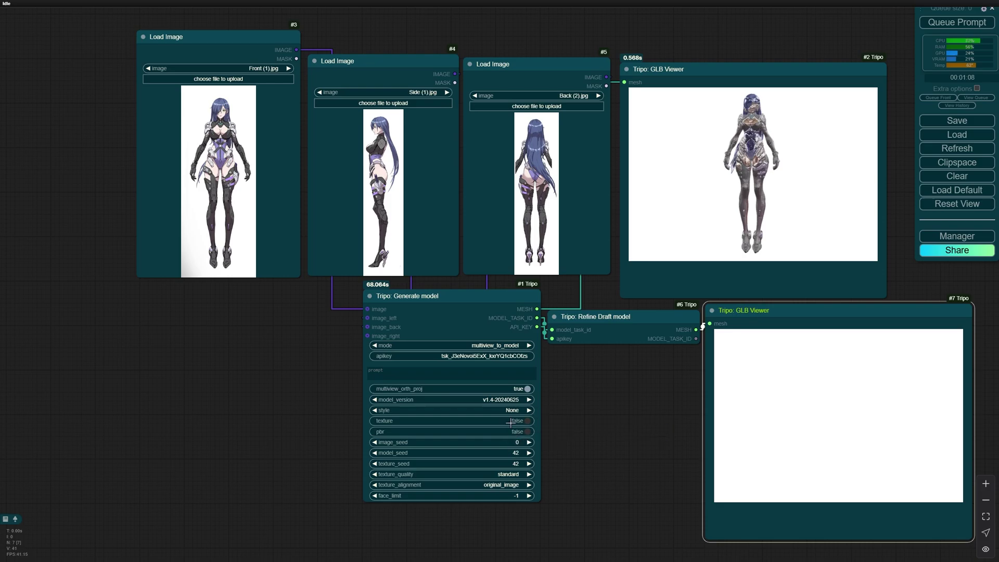
Step: Set the mode to image_to_model, bypass the side and back Load Image nodes, and queue the draft and refine generation
left_click(499, 346)
left_click(503, 356)
left_click_drag(514, 35, 398, 144)
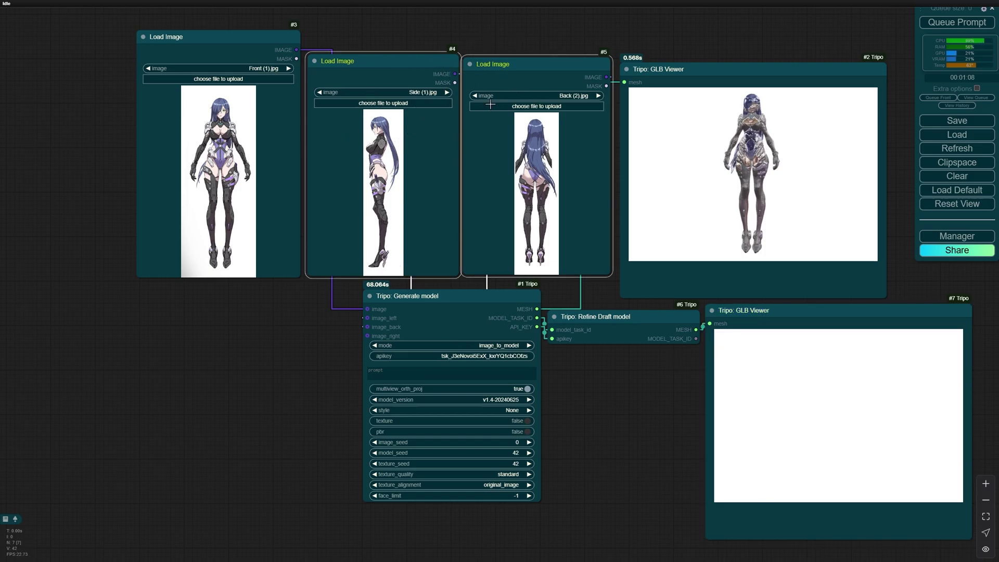
key("ctrl+b")
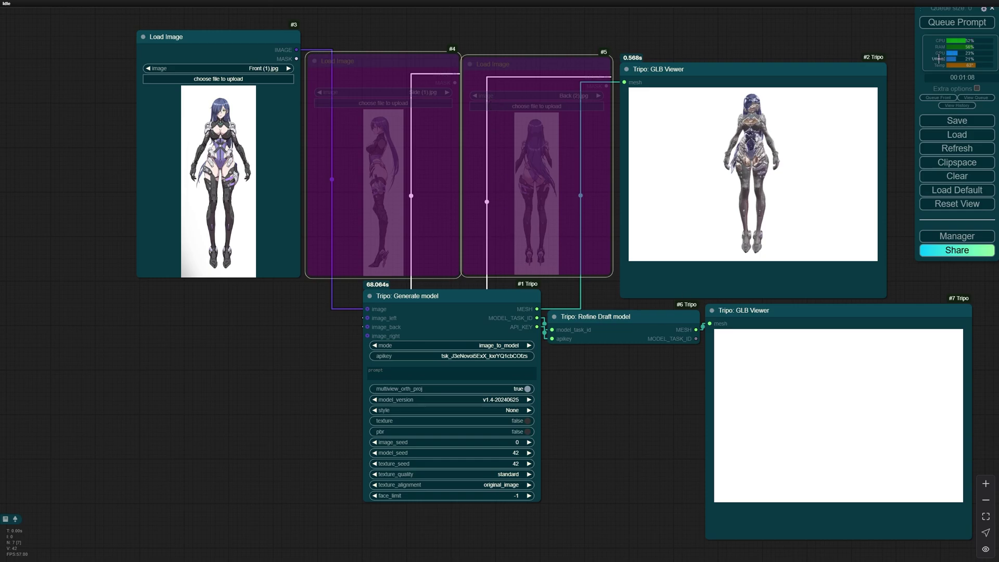
left_click(956, 22)
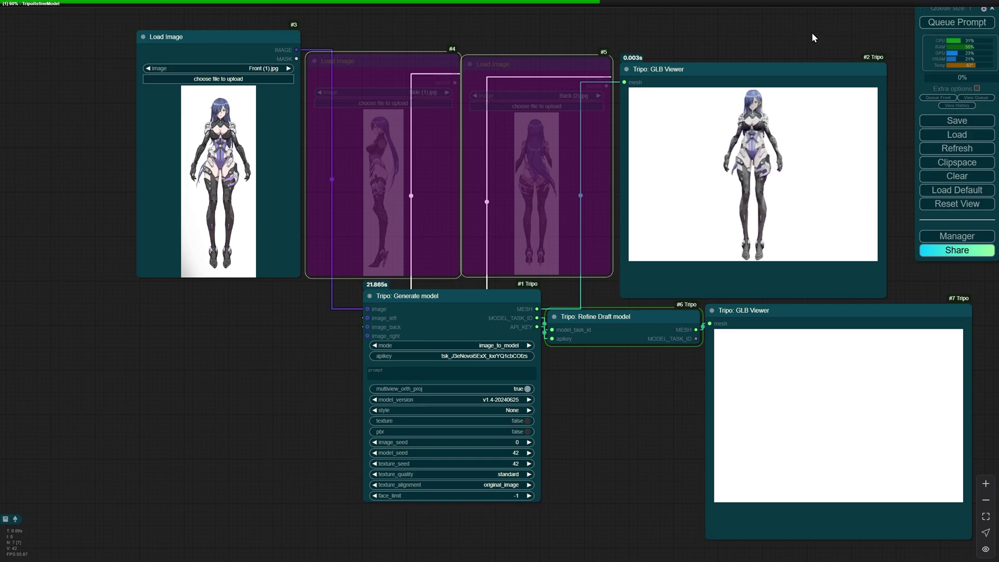
Step: Examine the draft model and the refined model in their GLB Viewers, close up and from several angles
scroll(763, 153, "up", 5)
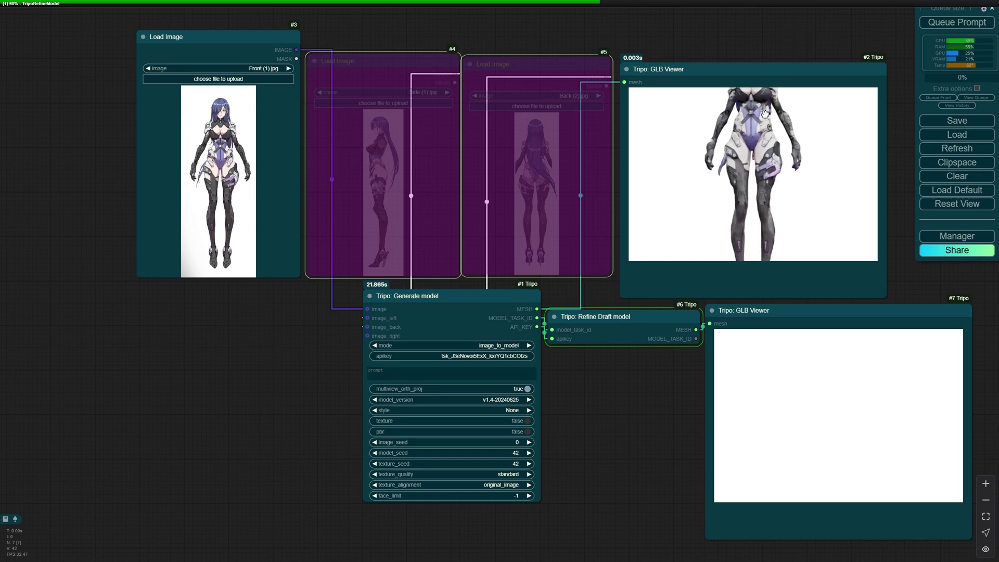
mouse_move(763, 153)
left_mouse_down()
mouse_move(762, 202)
mouse_move(745, 155)
mouse_move(827, 162)
mouse_move(735, 133)
mouse_move(752, 136)
mouse_move(669, 132)
mouse_move(804, 139)
mouse_move(756, 161)
left_mouse_up()
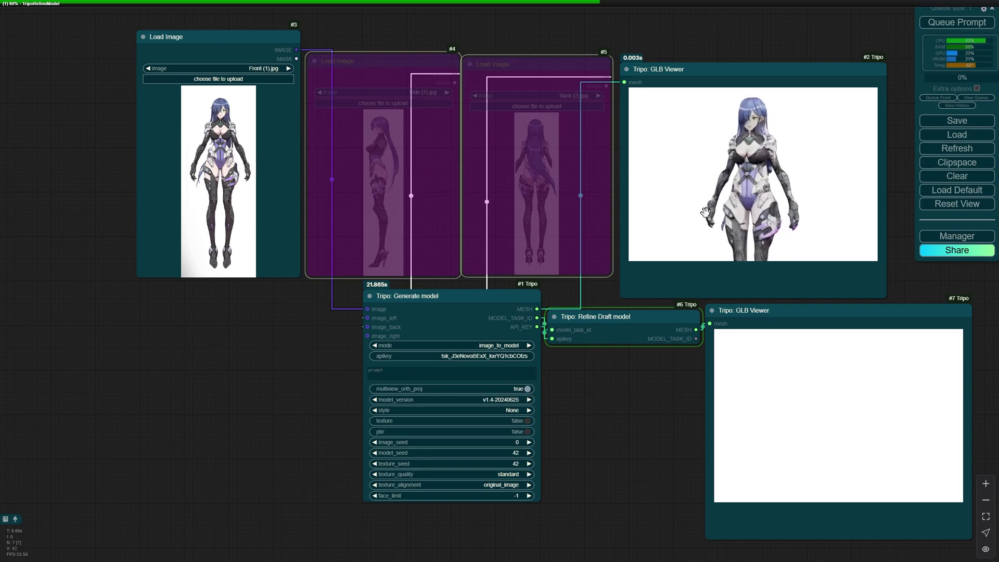
scroll(738, 208, "down", 3)
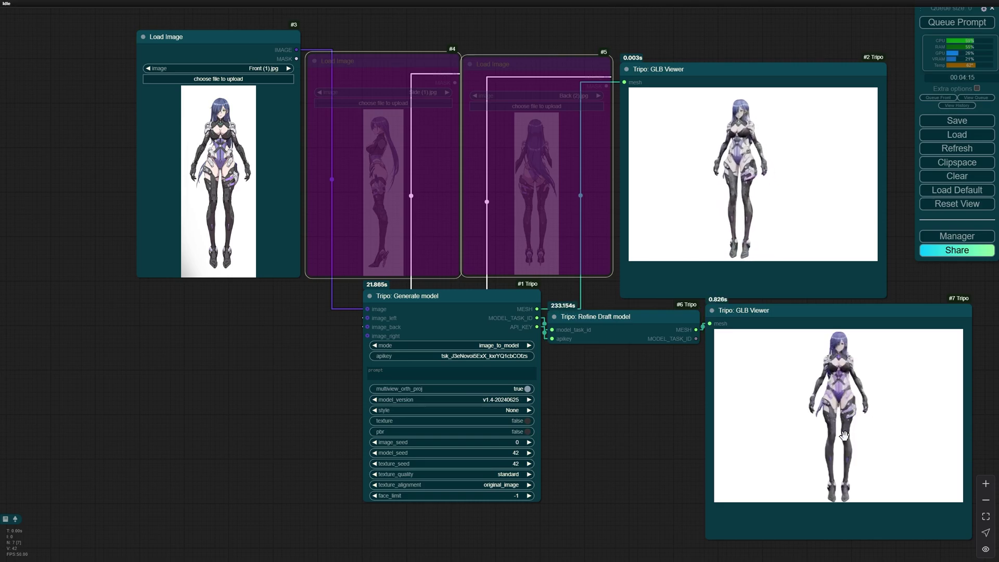
left_click_drag(843, 428, 724, 430)
scroll(869, 386, "up", 6)
left_click_drag(874, 389, 811, 399)
left_click_drag(875, 384, 848, 428)
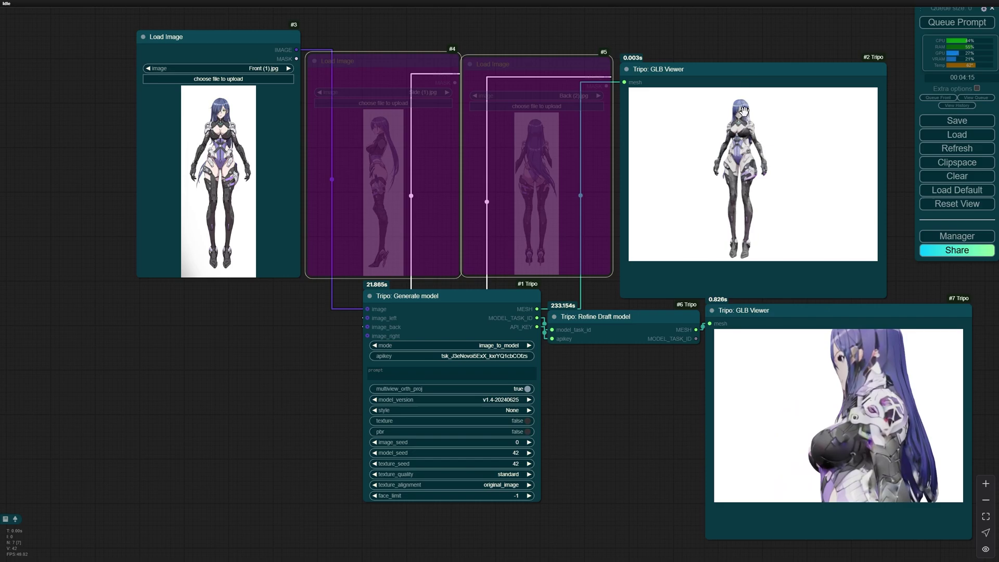
scroll(775, 134, "up", 5)
left_click_drag(775, 133, 819, 181)
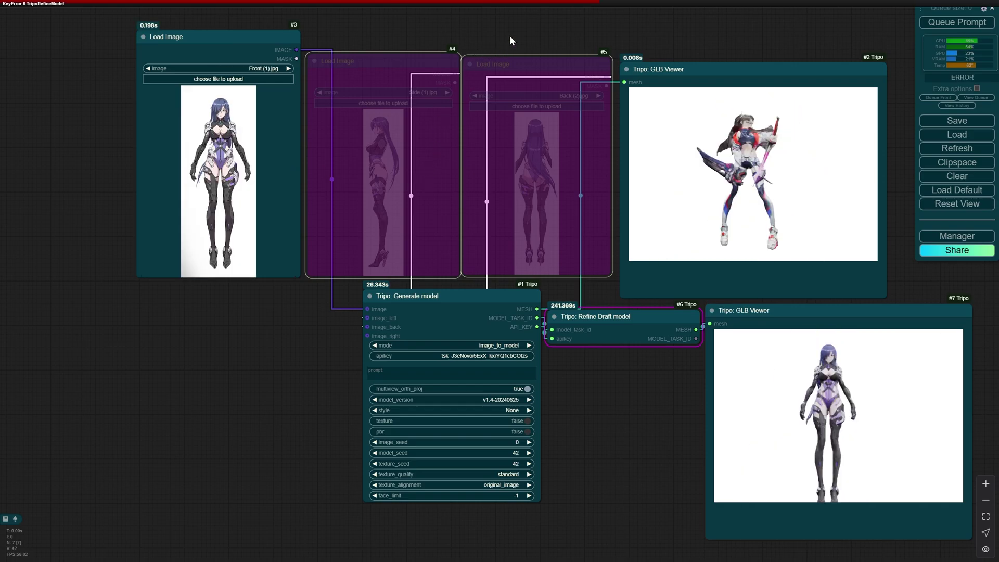
Step: Re-enable the side and back Load Image nodes, set the mode to multiview_to_model and turn texture on
key("ctrl+b")
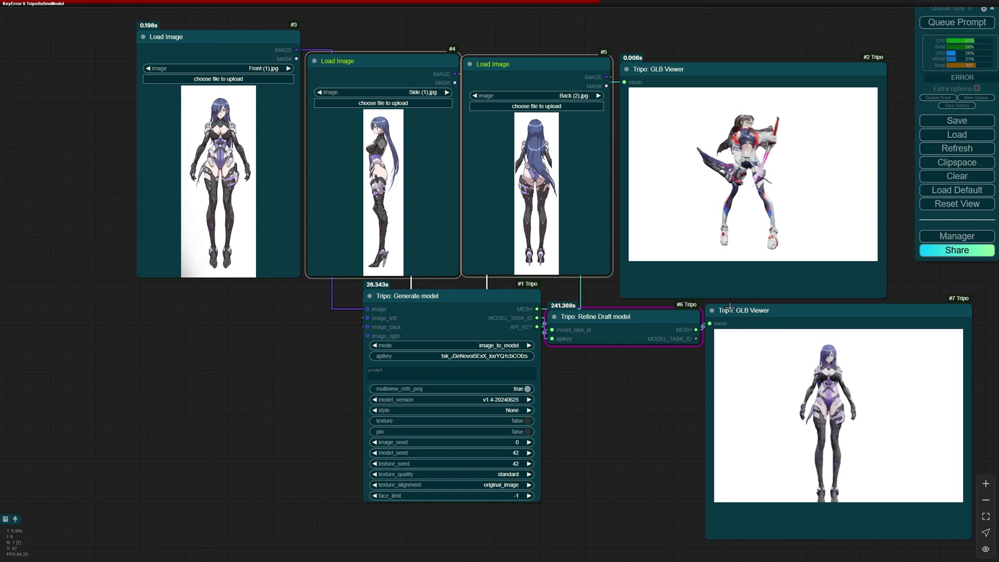
left_click(481, 345)
left_click(502, 366)
left_click(527, 421)
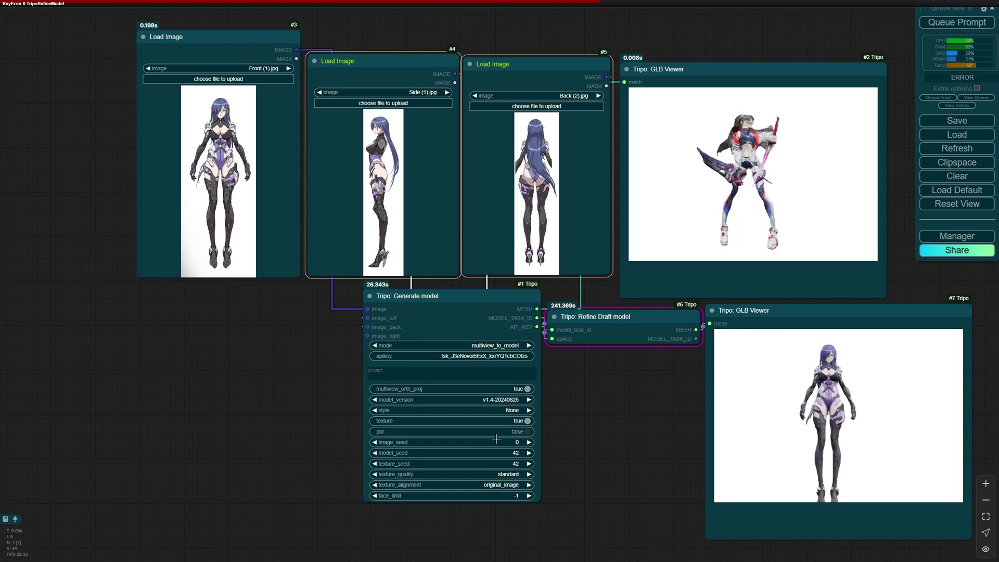
Step: Set the Generate model node's model_version to v2.0-20240919 and queue the multiview generation
left_click(952, 24)
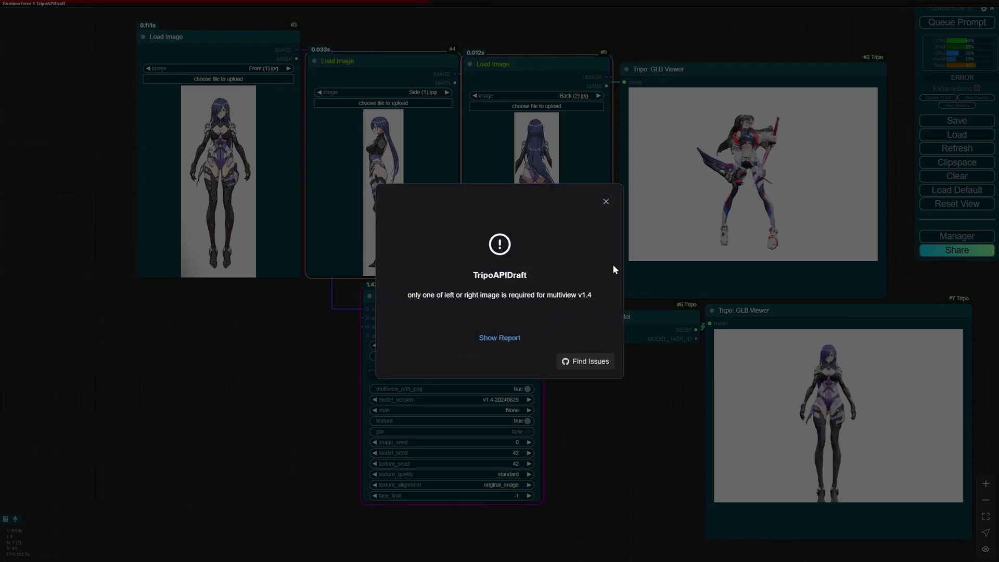
left_click(606, 202)
left_click(529, 399)
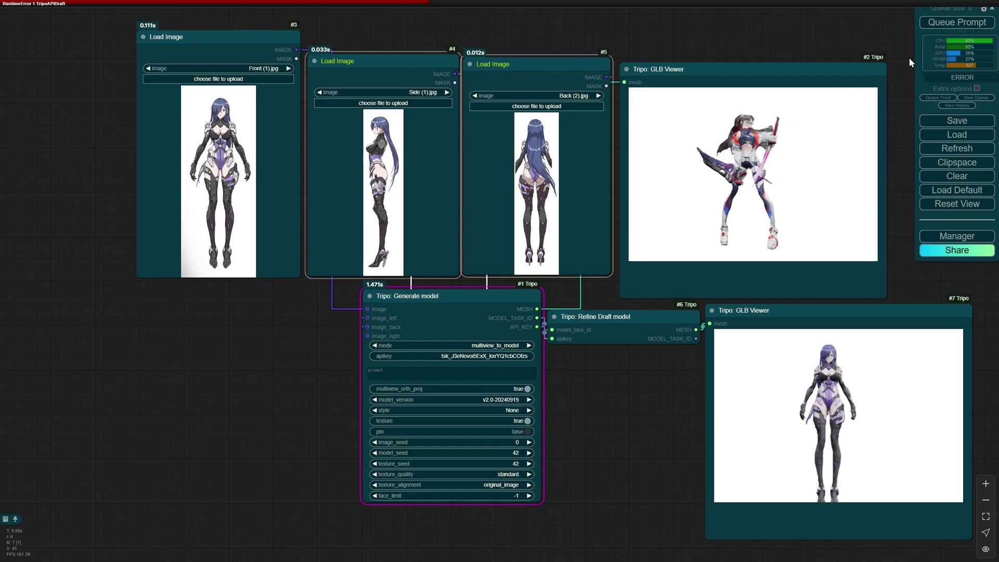
left_click(952, 23)
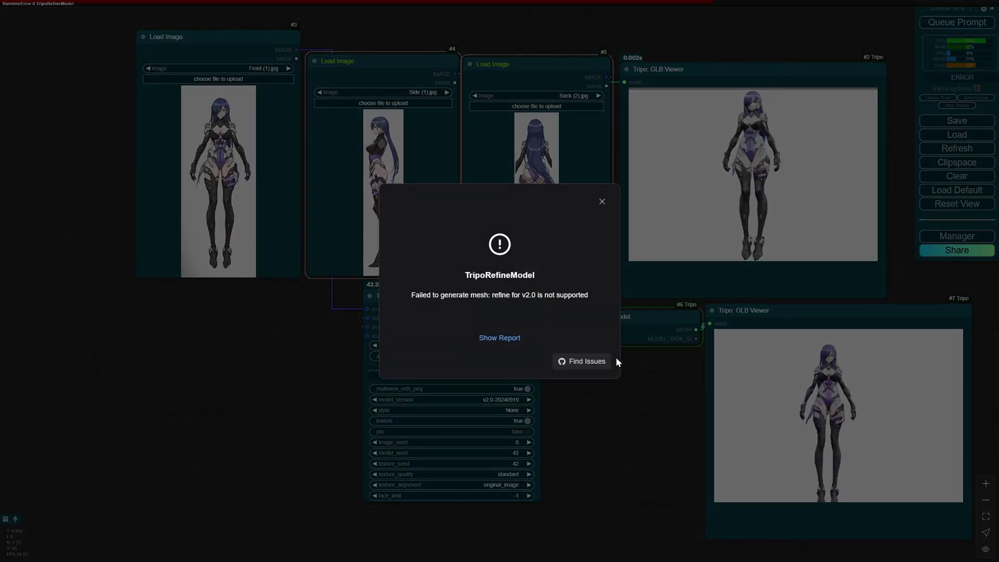
Step: Dismiss the refine error and examine the multiview model up close in the GLB Viewer linked to the Generate model node
left_click_drag(427, 295, 518, 298)
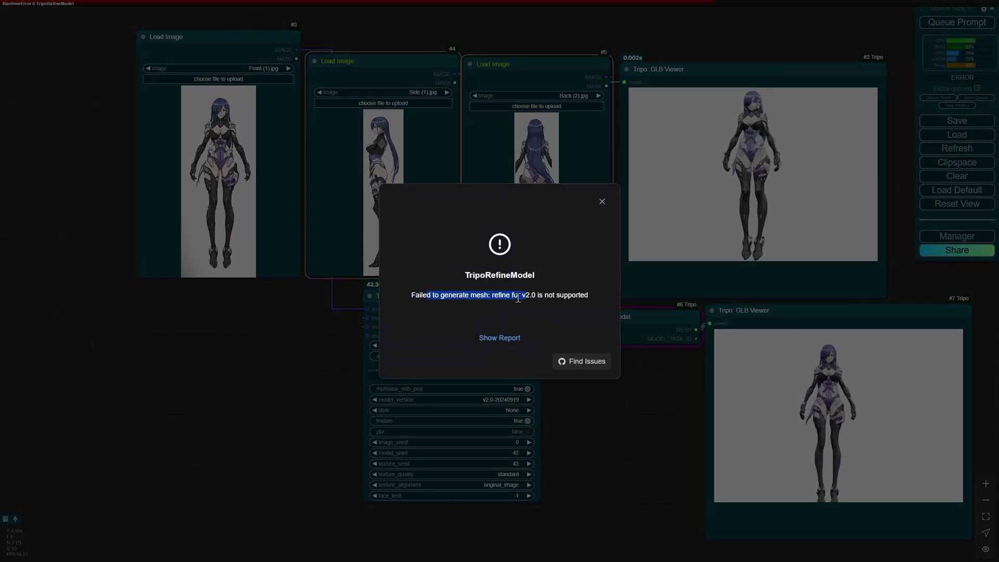
left_click(658, 185)
scroll(768, 130, "up", 3)
mouse_move(769, 130)
left_mouse_down()
mouse_move(713, 177)
mouse_move(739, 164)
mouse_move(778, 177)
mouse_move(794, 196)
mouse_move(755, 205)
mouse_move(734, 167)
mouse_move(773, 172)
mouse_move(760, 210)
mouse_move(758, 144)
left_mouse_up()
scroll(757, 145, "up", 3)
scroll(755, 148, "down", 6)
Step: Replace the Refine Draft model node and its GLB Viewer with a Tripo Rig model node fed by the Generate model's task ID and API key
left_click_drag(617, 378, 749, 338)
key("Delete")
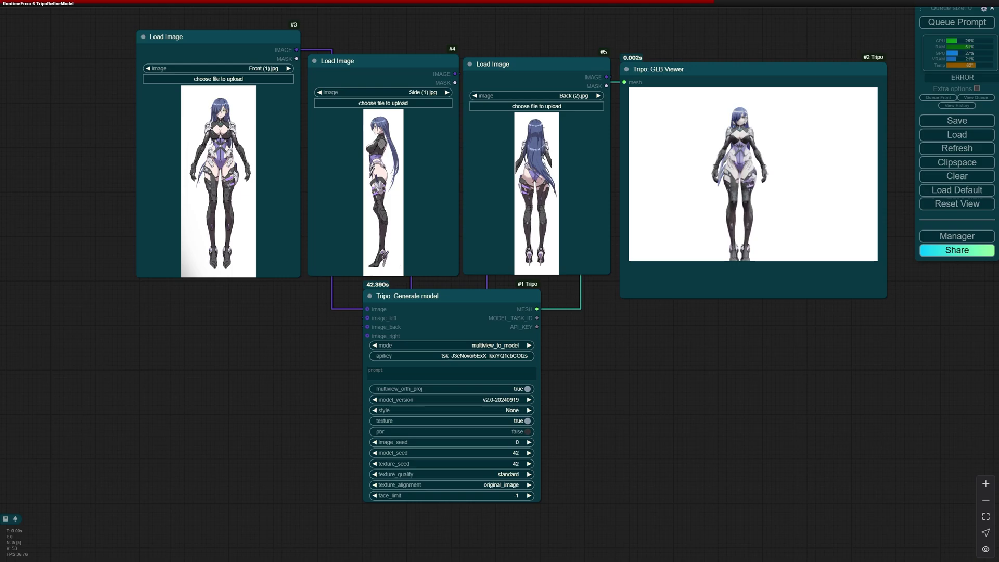
double_click(644, 350)
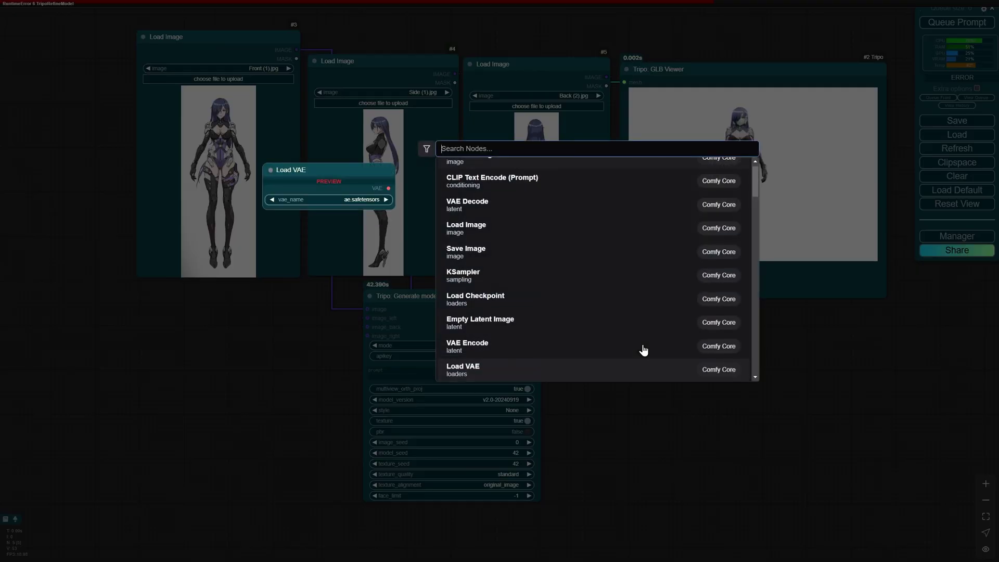
type("tripo")
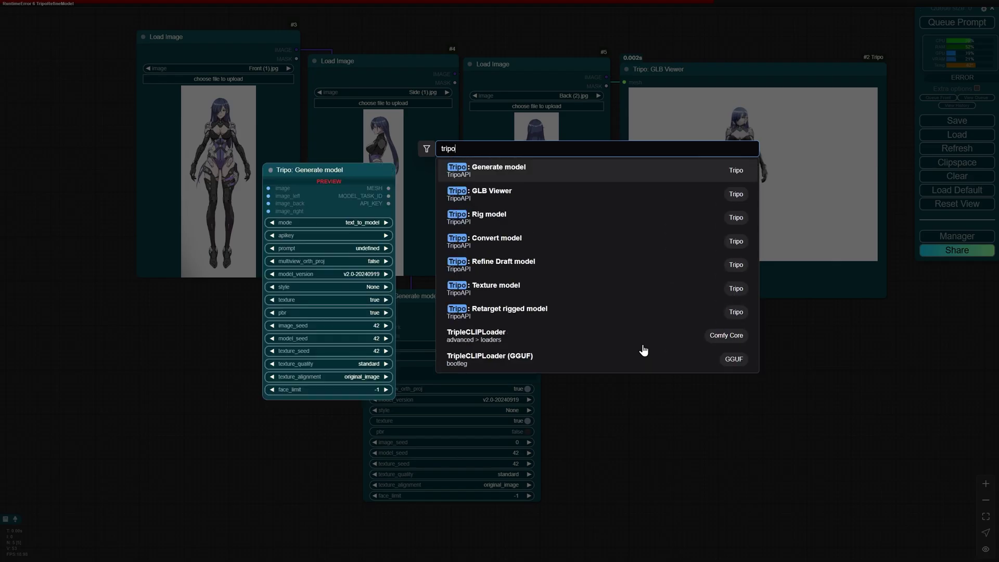
left_click(488, 222)
left_click_drag(690, 331, 596, 316)
left_click_drag(537, 318, 560, 341)
Step: Add a Retarget rigged model node below the Rig model node and feed it the rig task ID and the Generate model's API key
double_click(782, 348)
type("re")
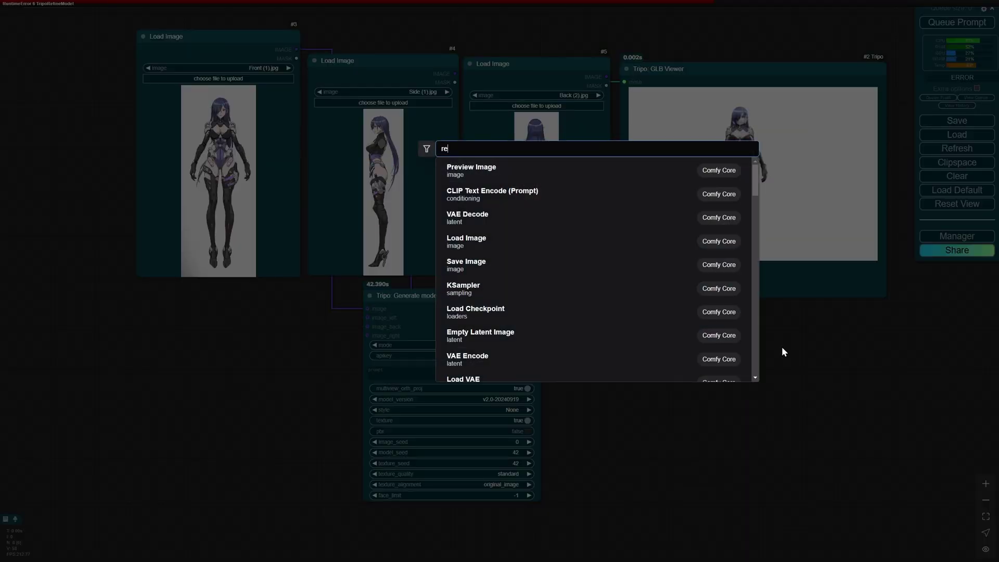
type("target")
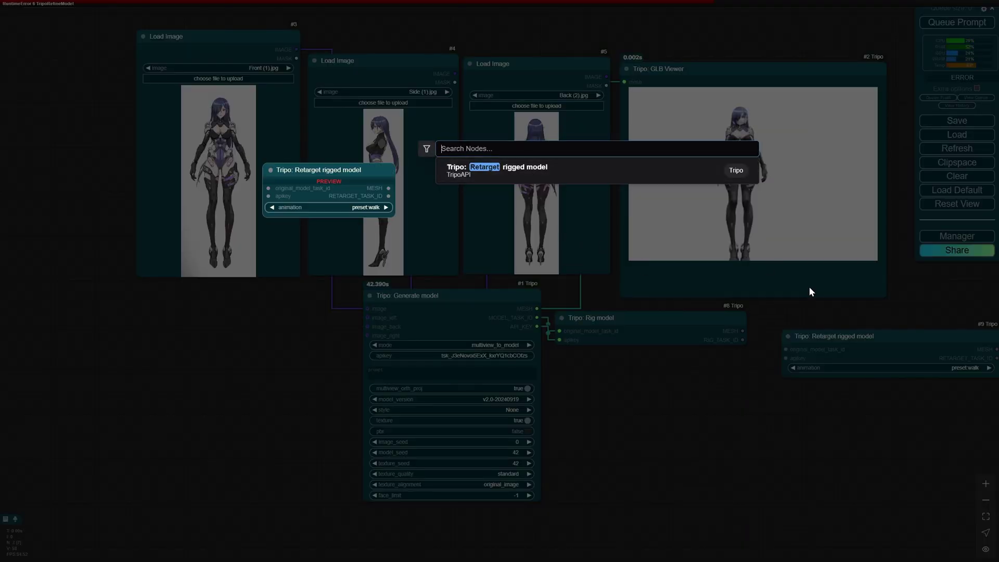
key("Return")
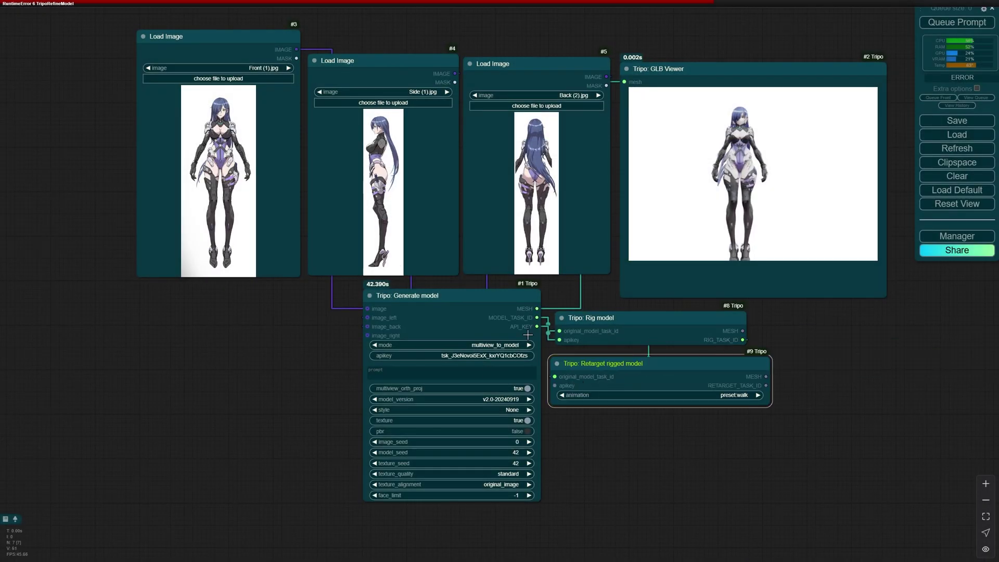
left_click_drag(537, 326, 547, 392)
Step: Attach a new GLB Viewer to the mesh output of the Retarget rigged model node
left_click_drag(766, 377, 627, 420)
left_click(643, 452)
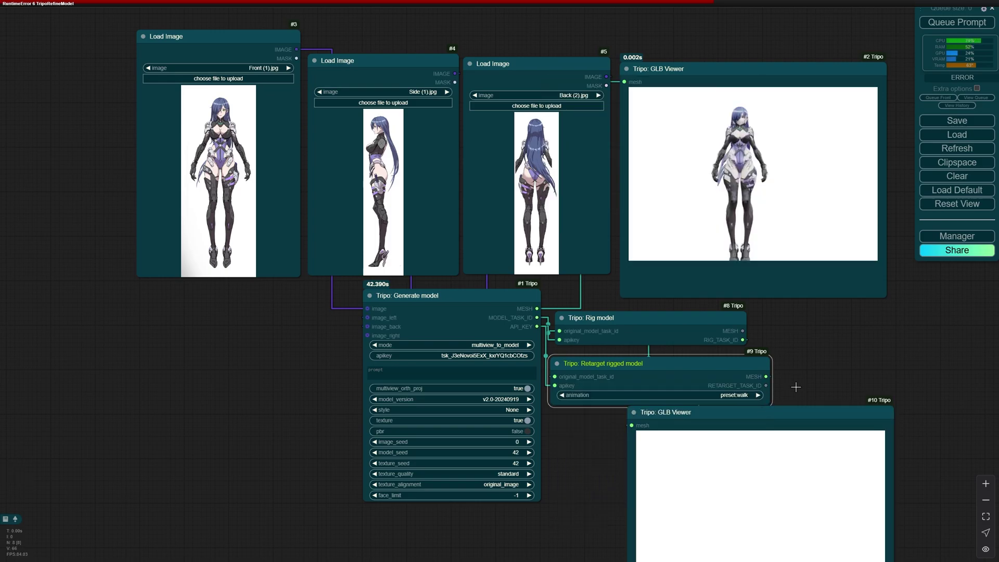
left_click_drag(772, 411, 790, 365)
left_click_drag(299, 307, 579, 407)
scroll(593, 320, "up", 3)
left_click_drag(569, 320, 331, 323)
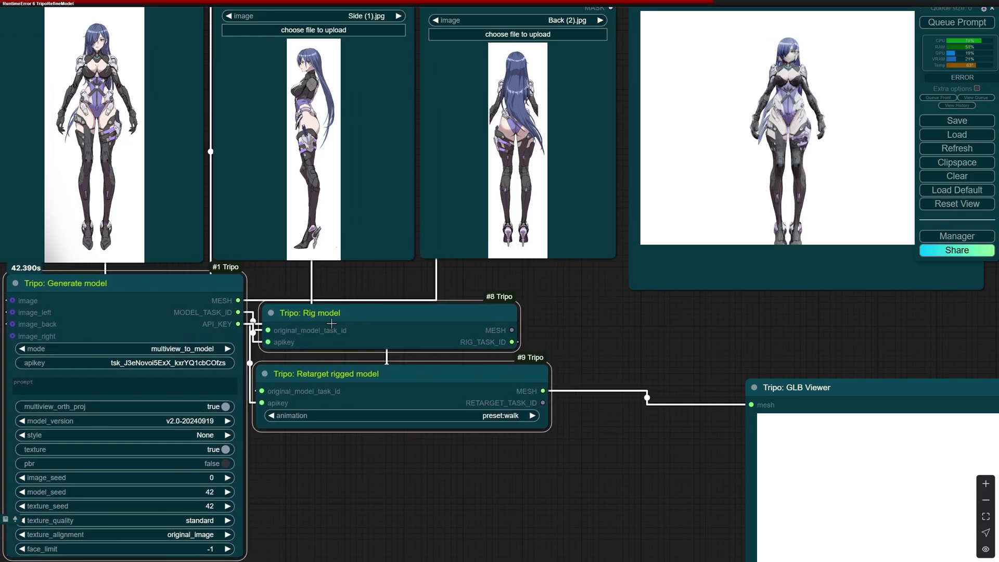
Step: Place the new GLB Viewer directly below the first one and queue the rigging and preset:walk retargeting run
left_click(985, 499)
left_click(985, 500)
left_click(985, 500)
left_click(986, 500)
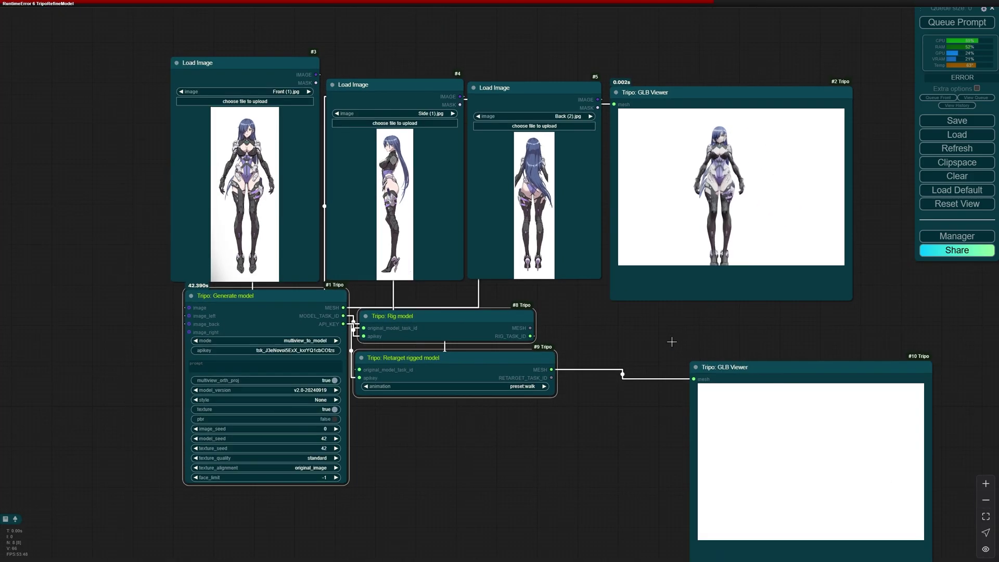
left_click_drag(759, 372, 682, 319)
left_click(956, 22)
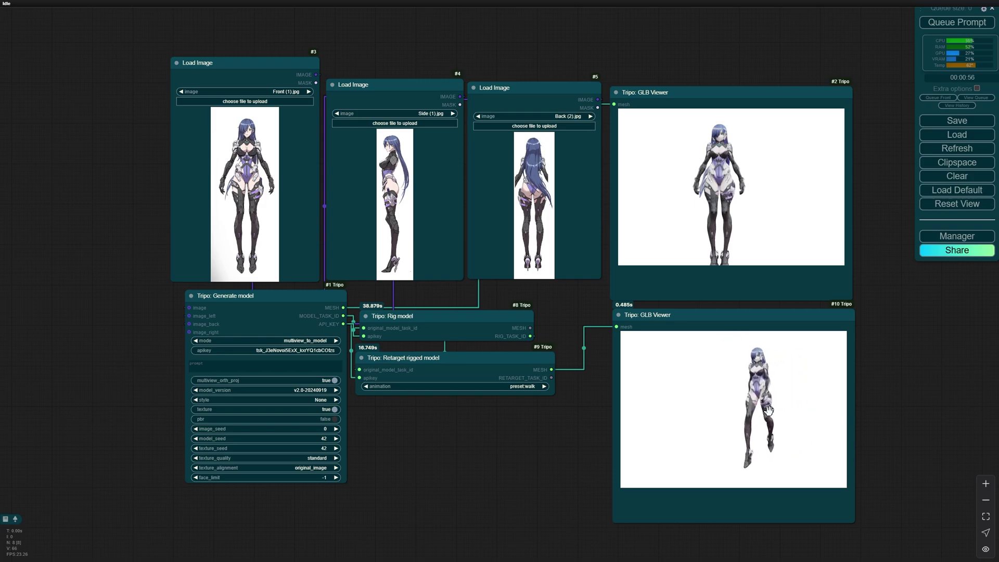
Step: Set the Generate model node to text_to_model with multiview_orth_proj off, pbr on and image_seed 42
left_click(296, 341)
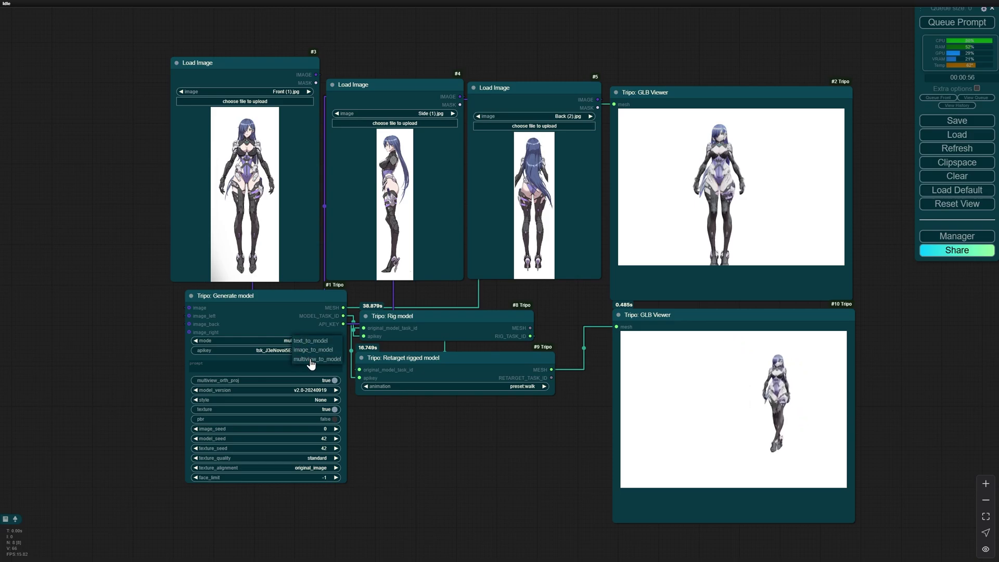
left_click(310, 342)
left_click(333, 380)
left_click(327, 419)
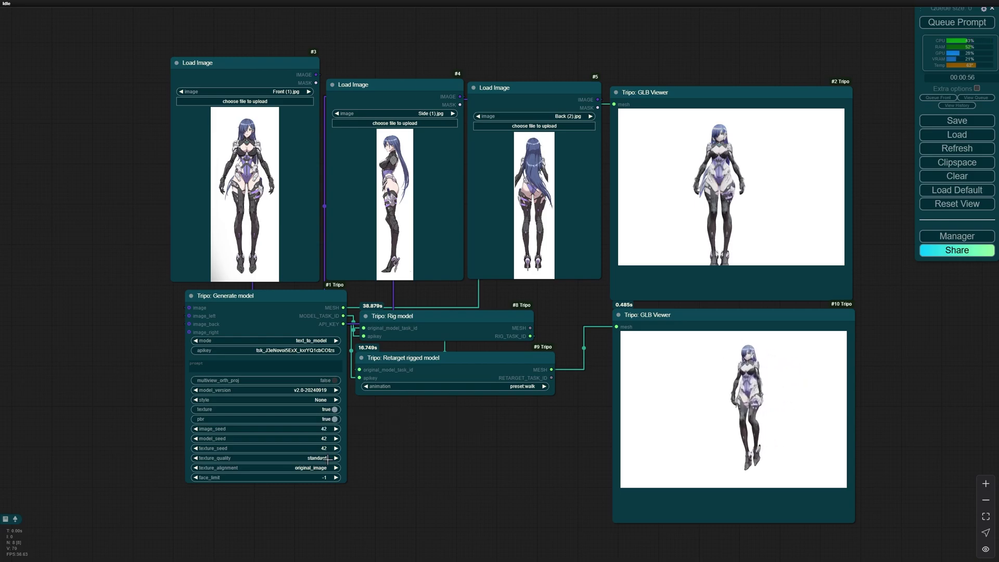
Step: Enter the prompt "anime girl, wearing school uniform" in the Generate model node and queue the generation
left_click(240, 368)
type("anime girls")
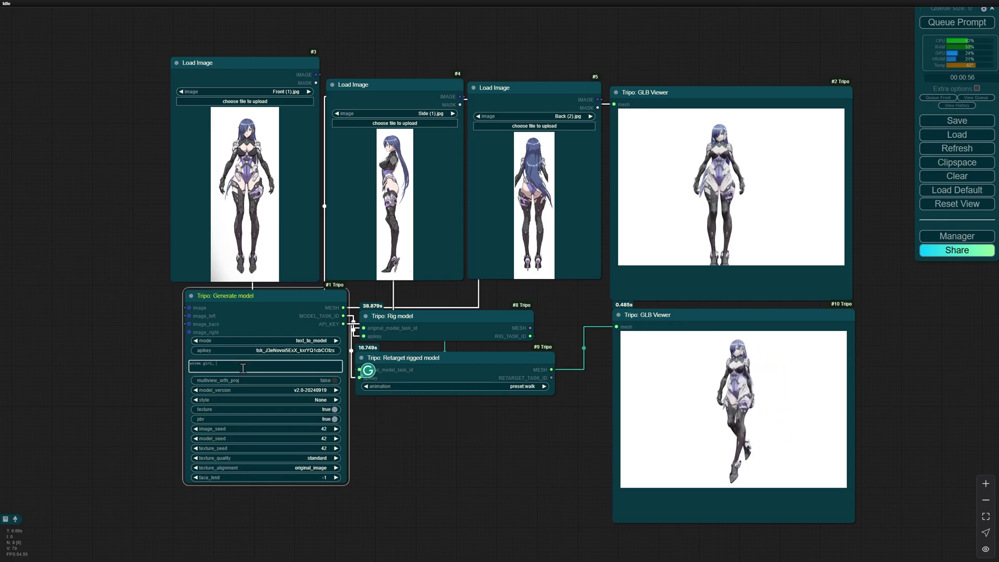
type(" wearing school uniform")
left_click(931, 23)
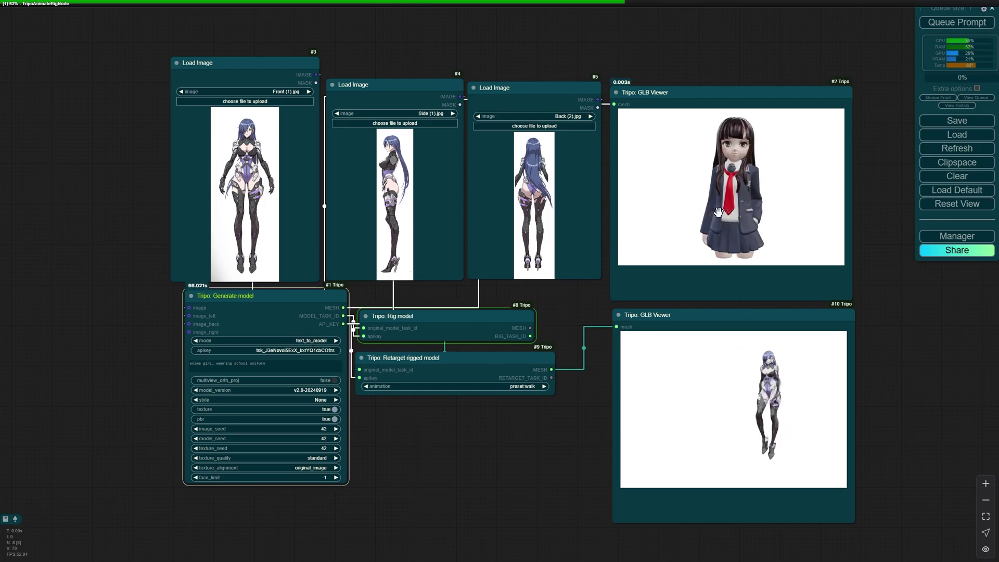
left_click_drag(720, 213, 679, 243)
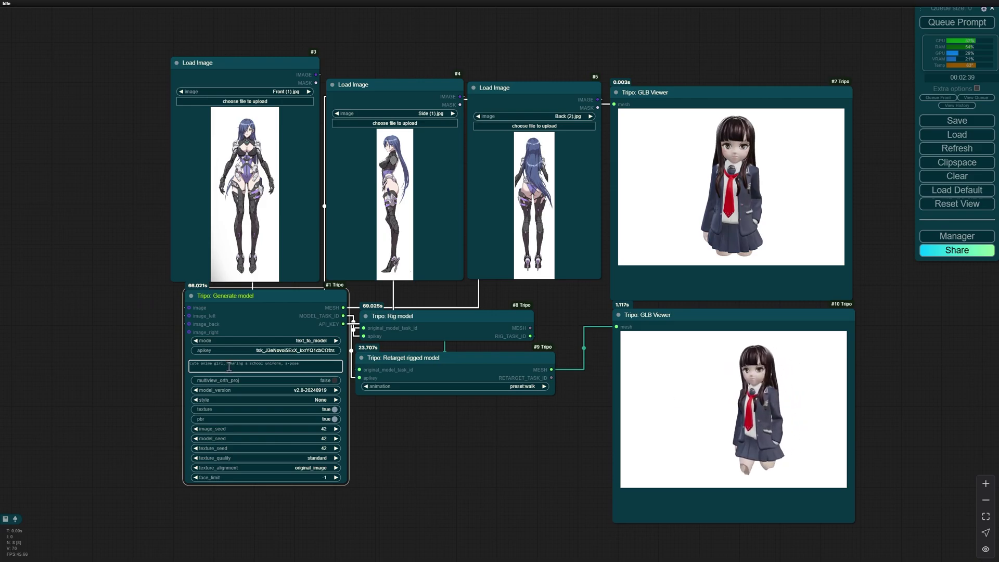
Step: Change the prompt to "cute anime girl, wearing a school uniform, a-pose", queue it and view the results in both GLB Viewers
double_click(200, 364)
left_click_drag(284, 363, 300, 363)
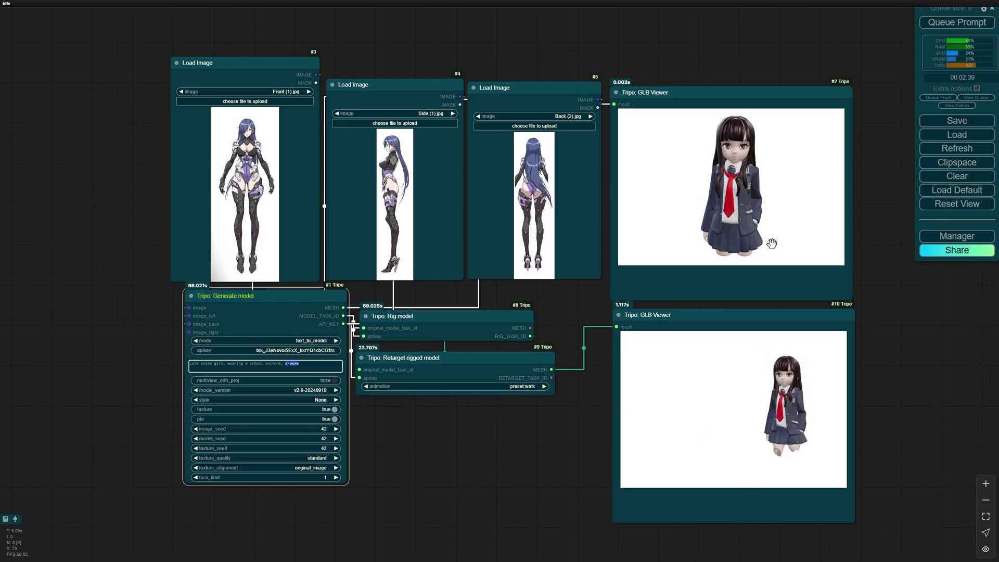
left_click(956, 26)
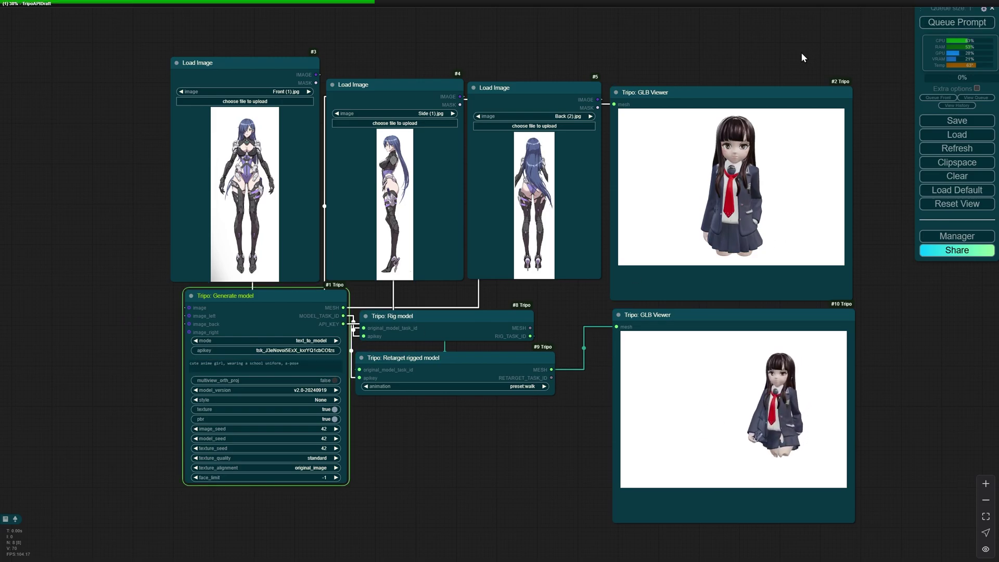
left_click_drag(709, 156, 747, 160)
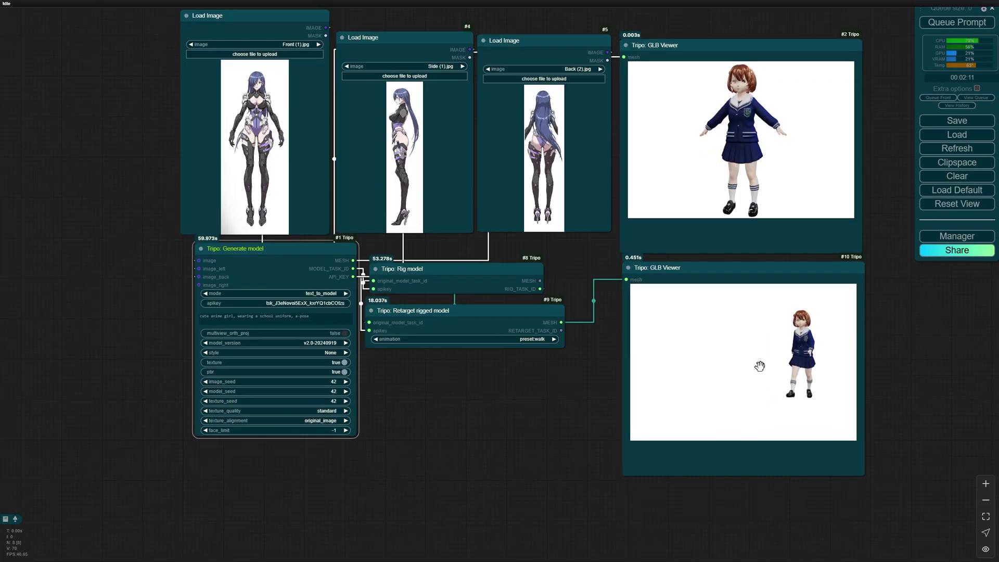
left_click_drag(739, 379, 775, 382)
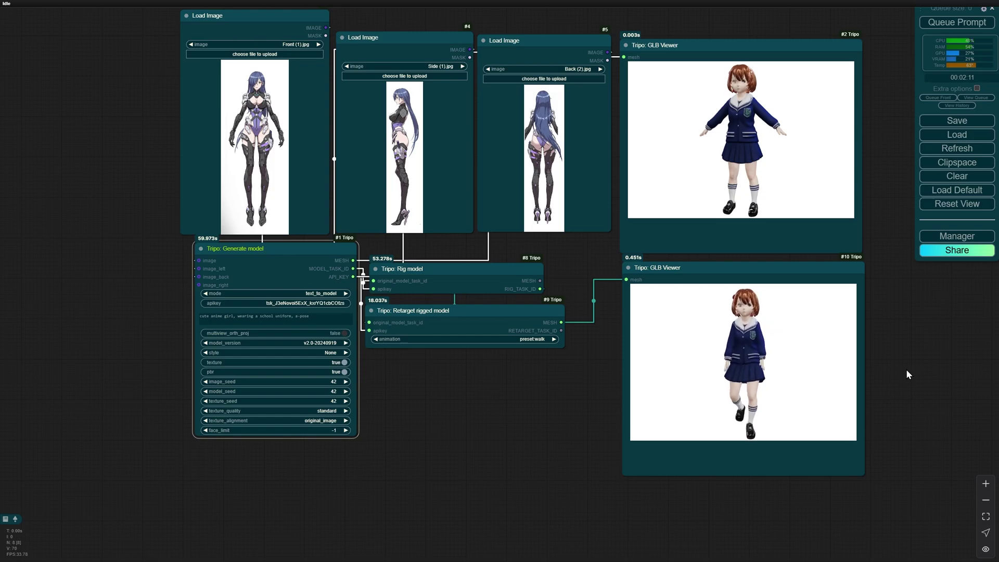